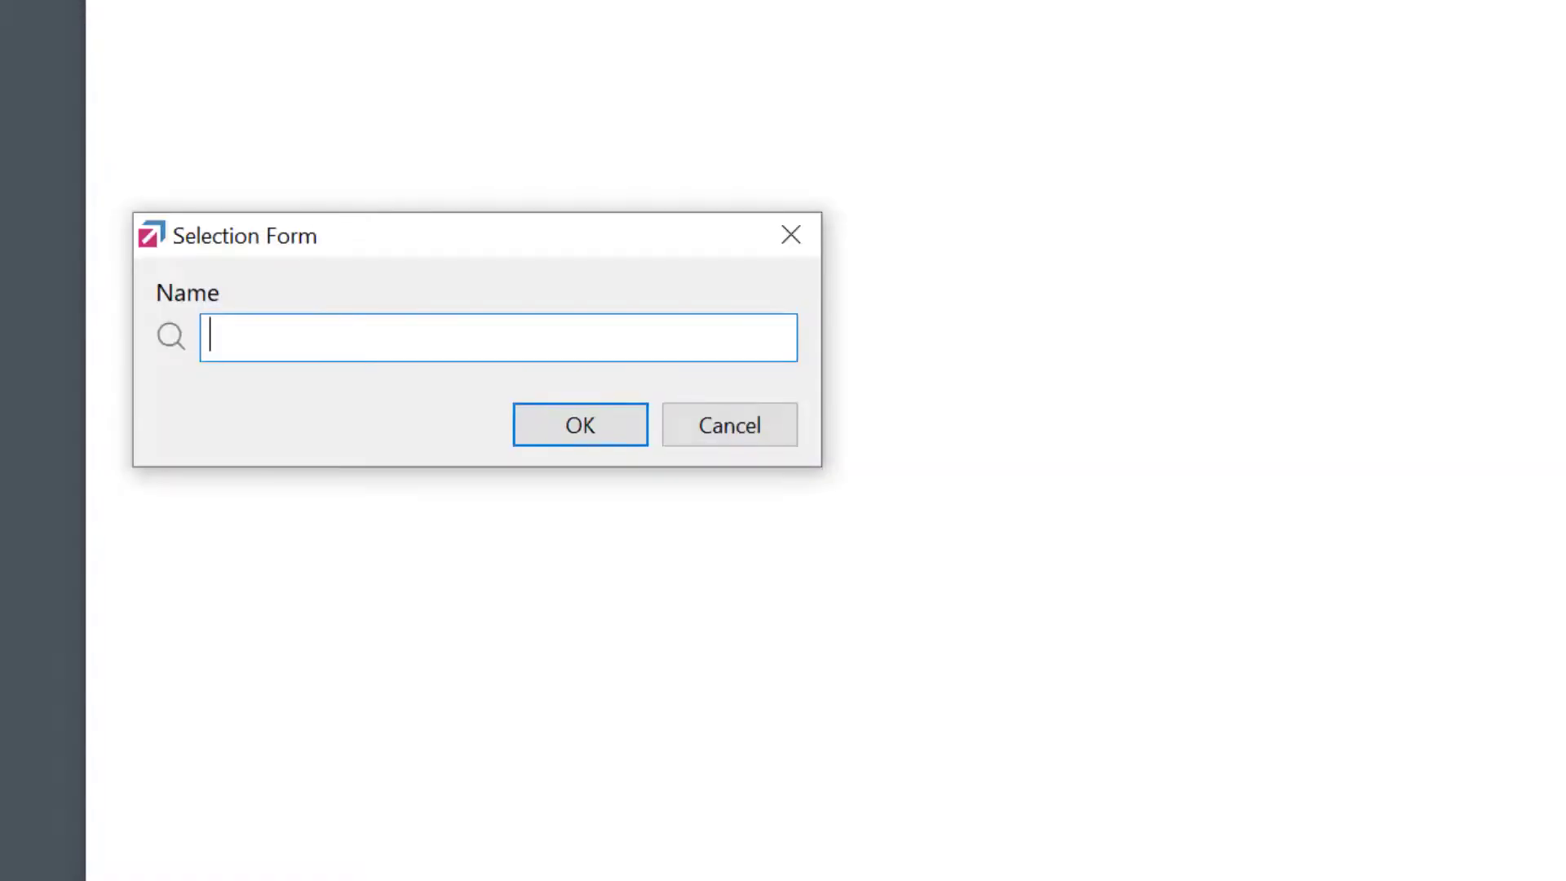
- Expand prd, search 'eco' and choose Ecotop Plus 15L to fill the product letter
{"action": "type", "text": "eco"}
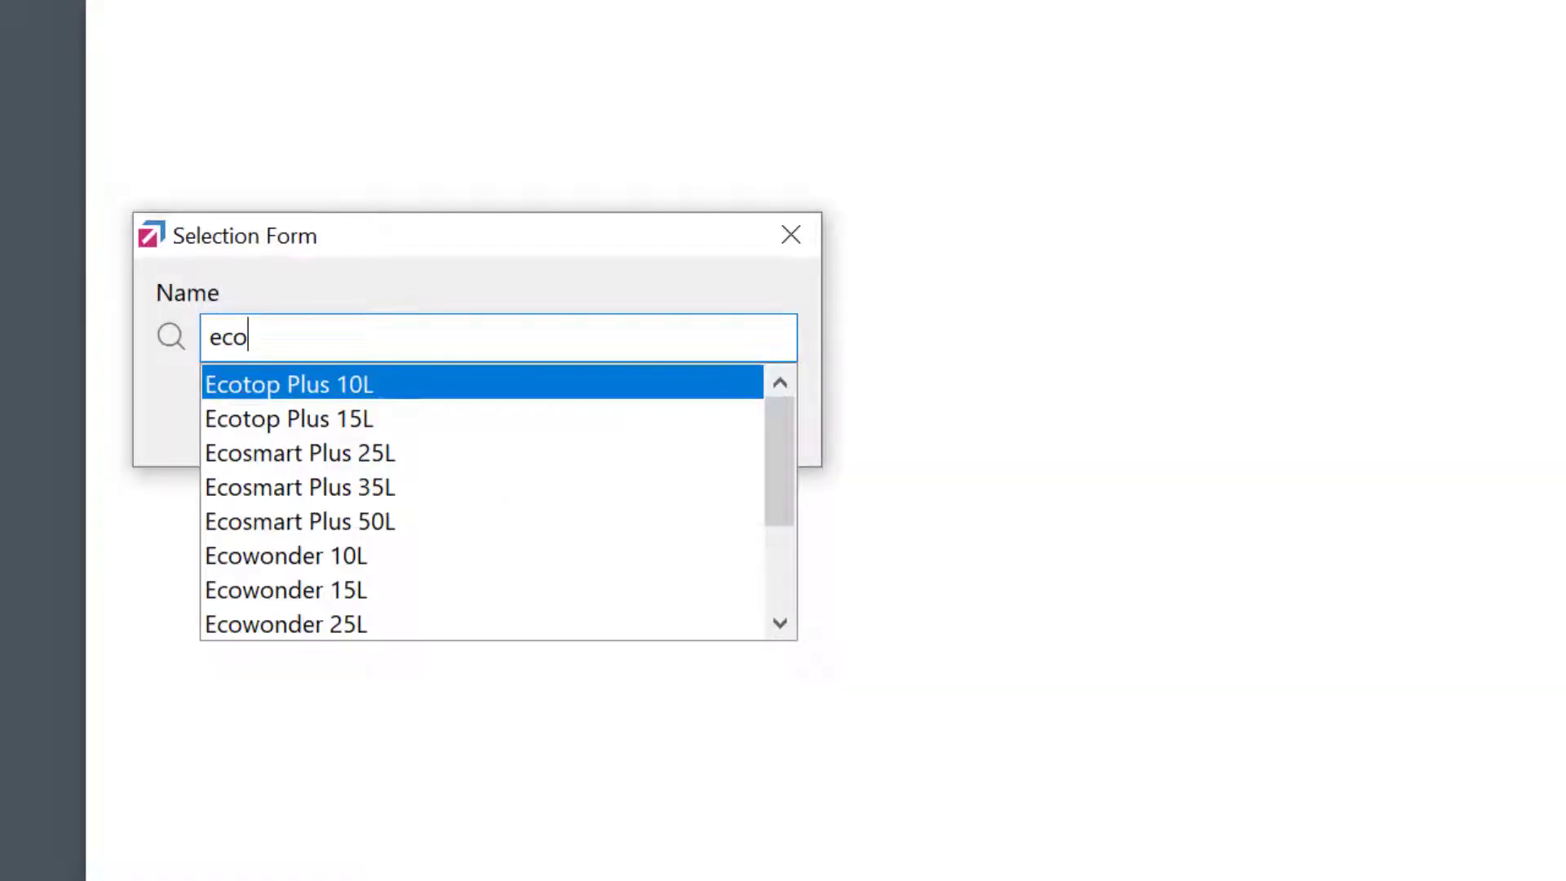
{"action": "key", "text": "Down"}
{"action": "key", "text": "Return"}
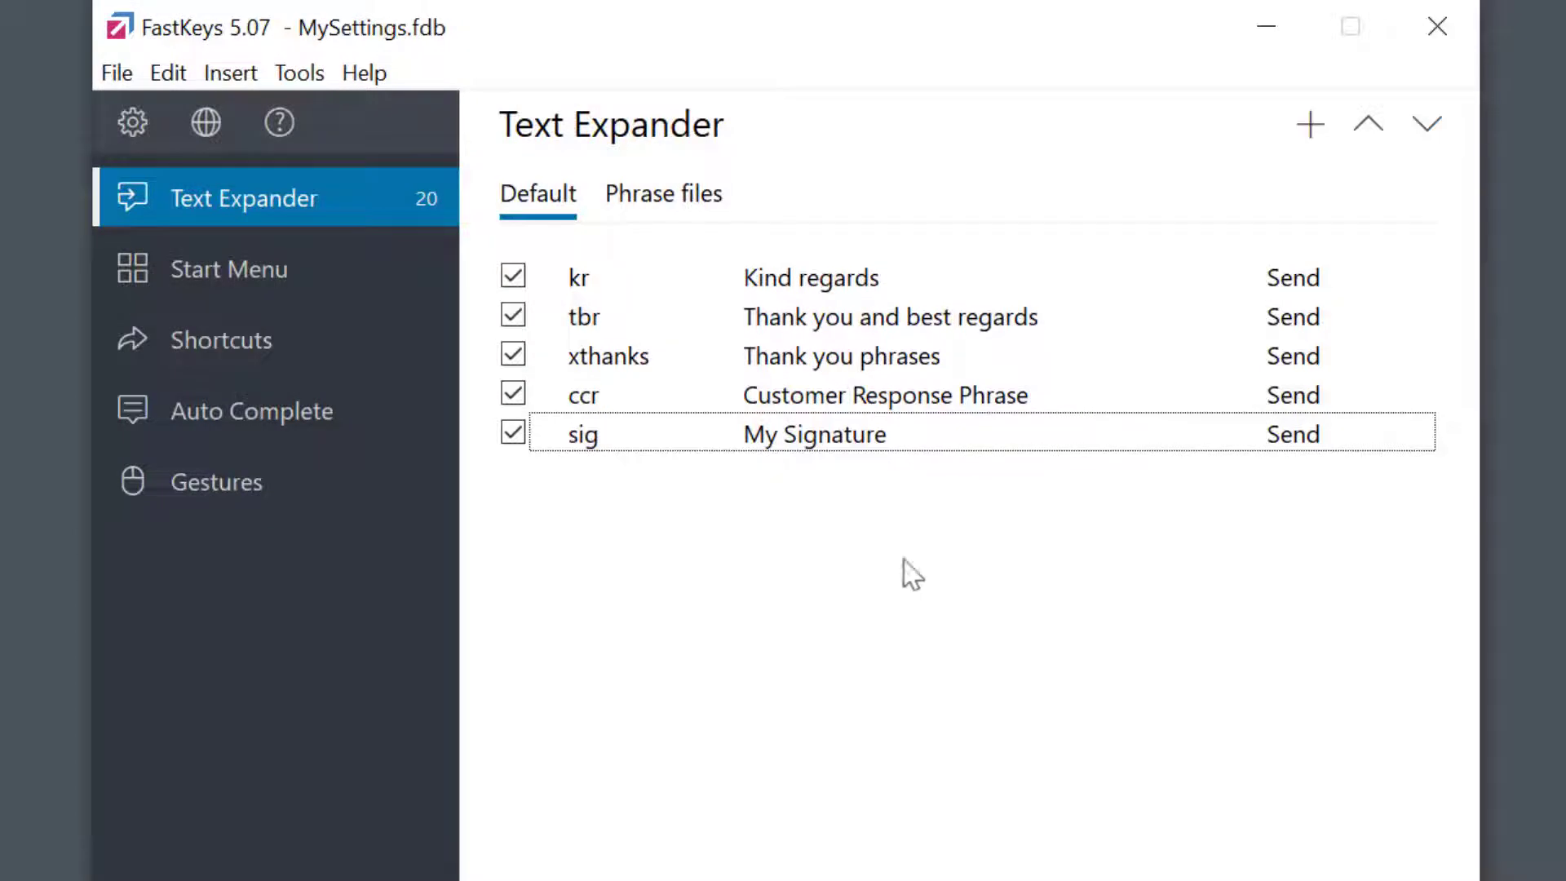
- Create a new phrase holding the 'Dear Customer' letter with blank product name, code, price and availability lines
{"action": "left_click", "coordinate": [1317, 140]}
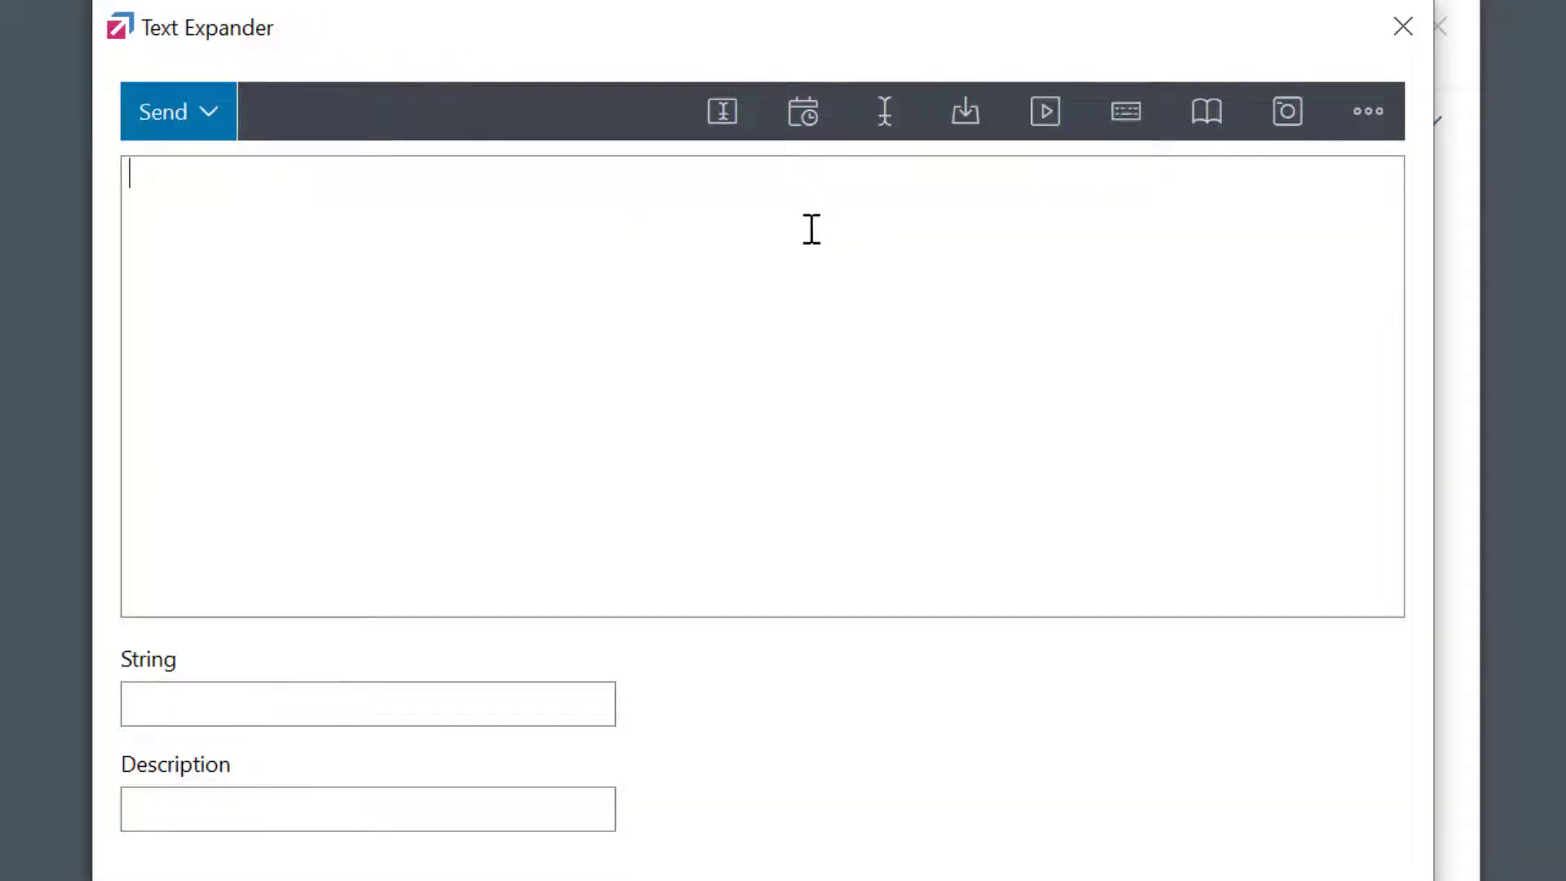
{"action": "type", "text": "Dear Customer,  Here are the details on the requested product: Product name: Product code: Price: $ Availability:  Best regards, John"}
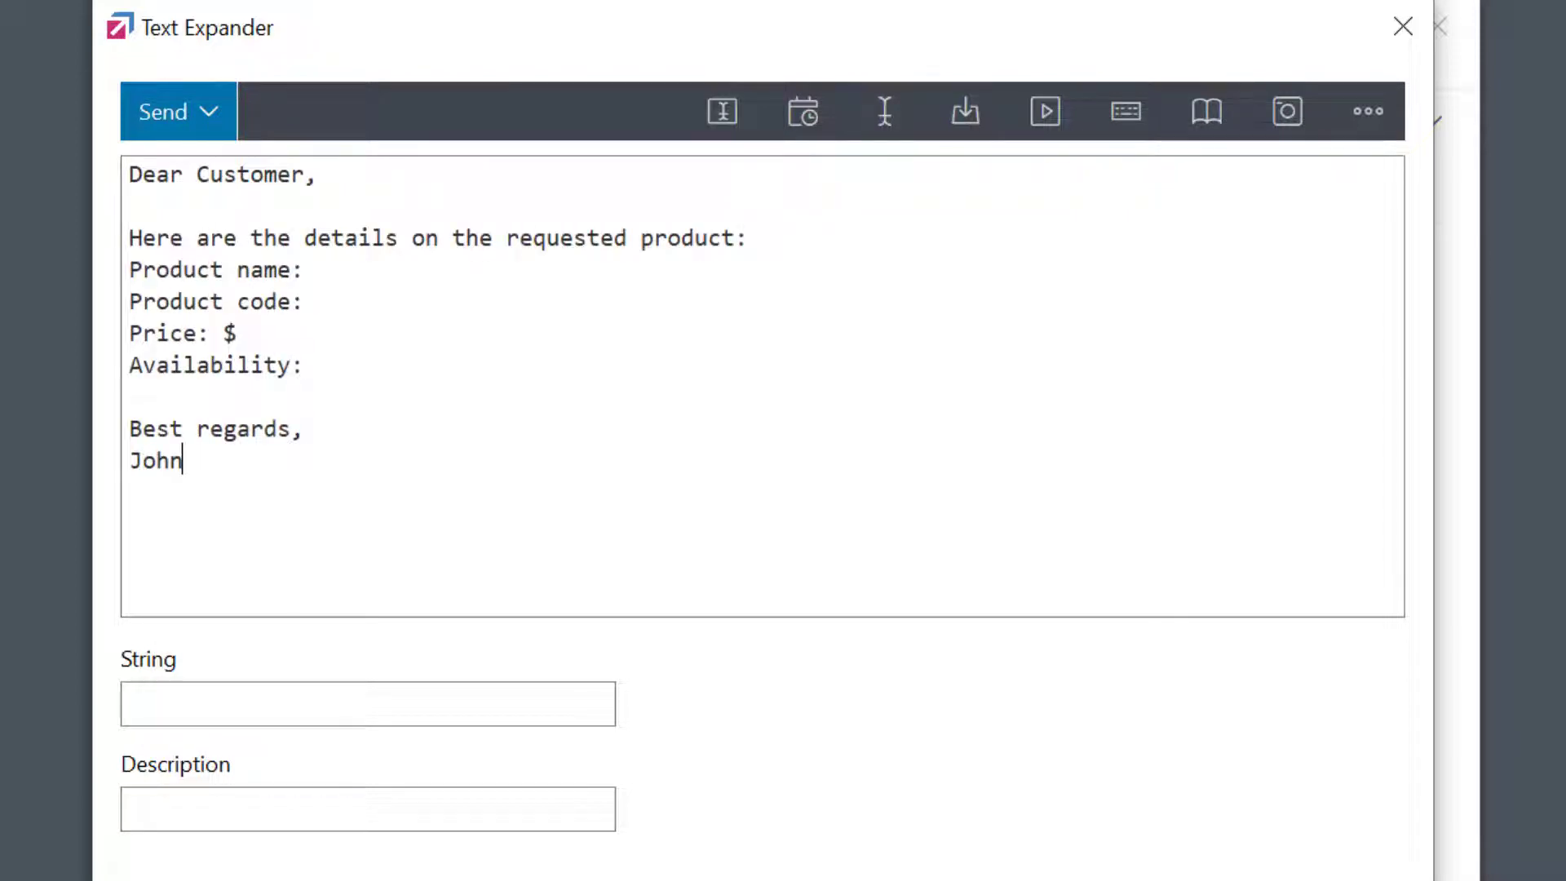
{"action": "left_click", "coordinate": [345, 275]}
{"action": "left_click", "coordinate": [725, 119]}
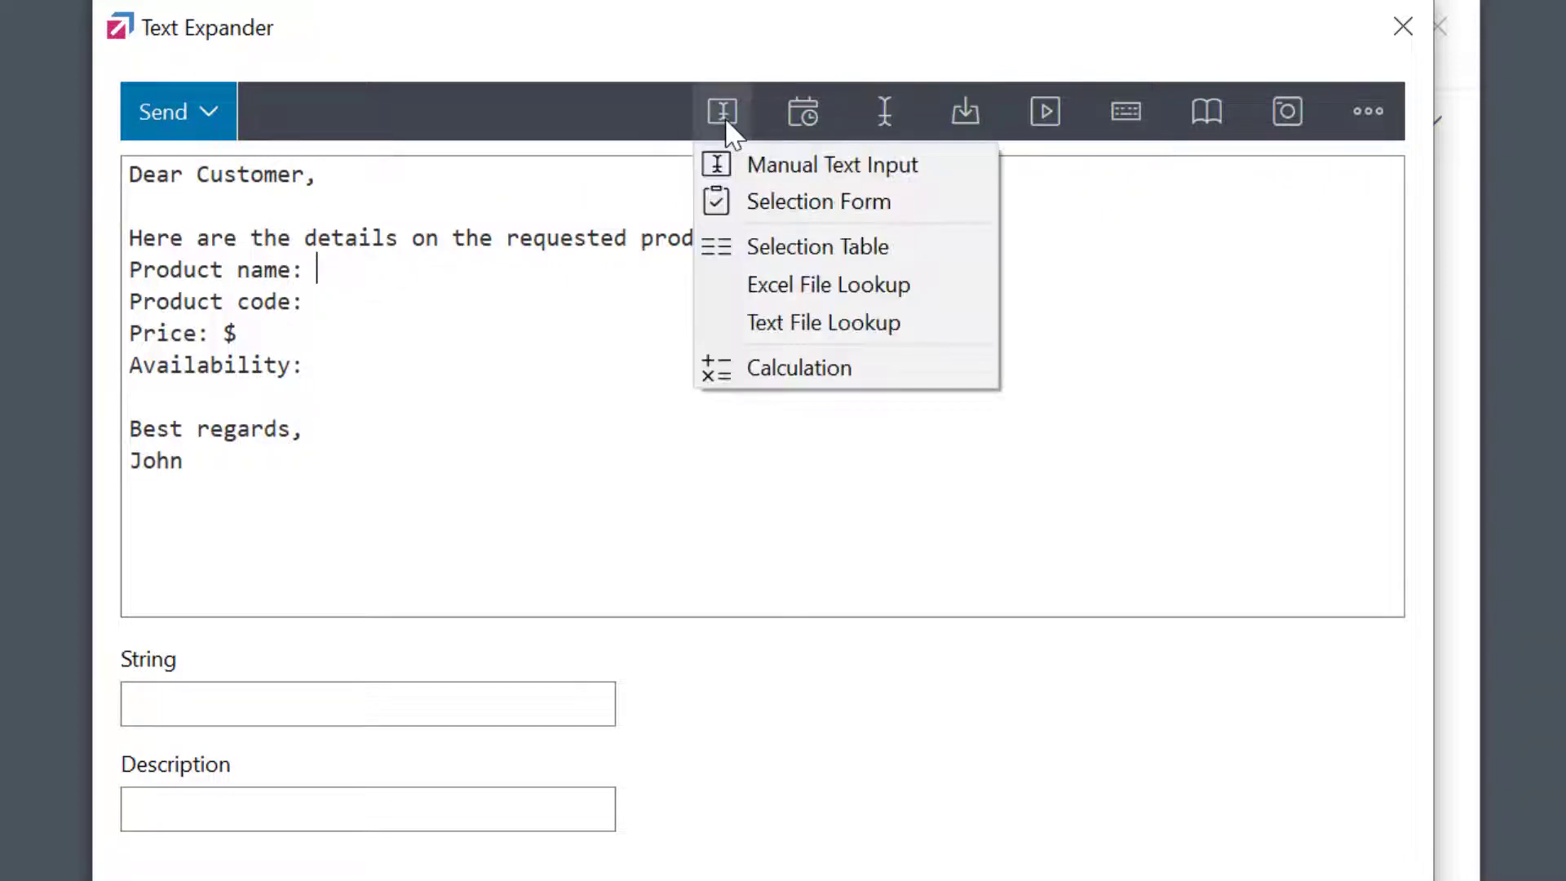
- Start an Excel File Lookup named Name that reads D:\Data\Products.xlsx
{"action": "left_click", "coordinate": [858, 302]}
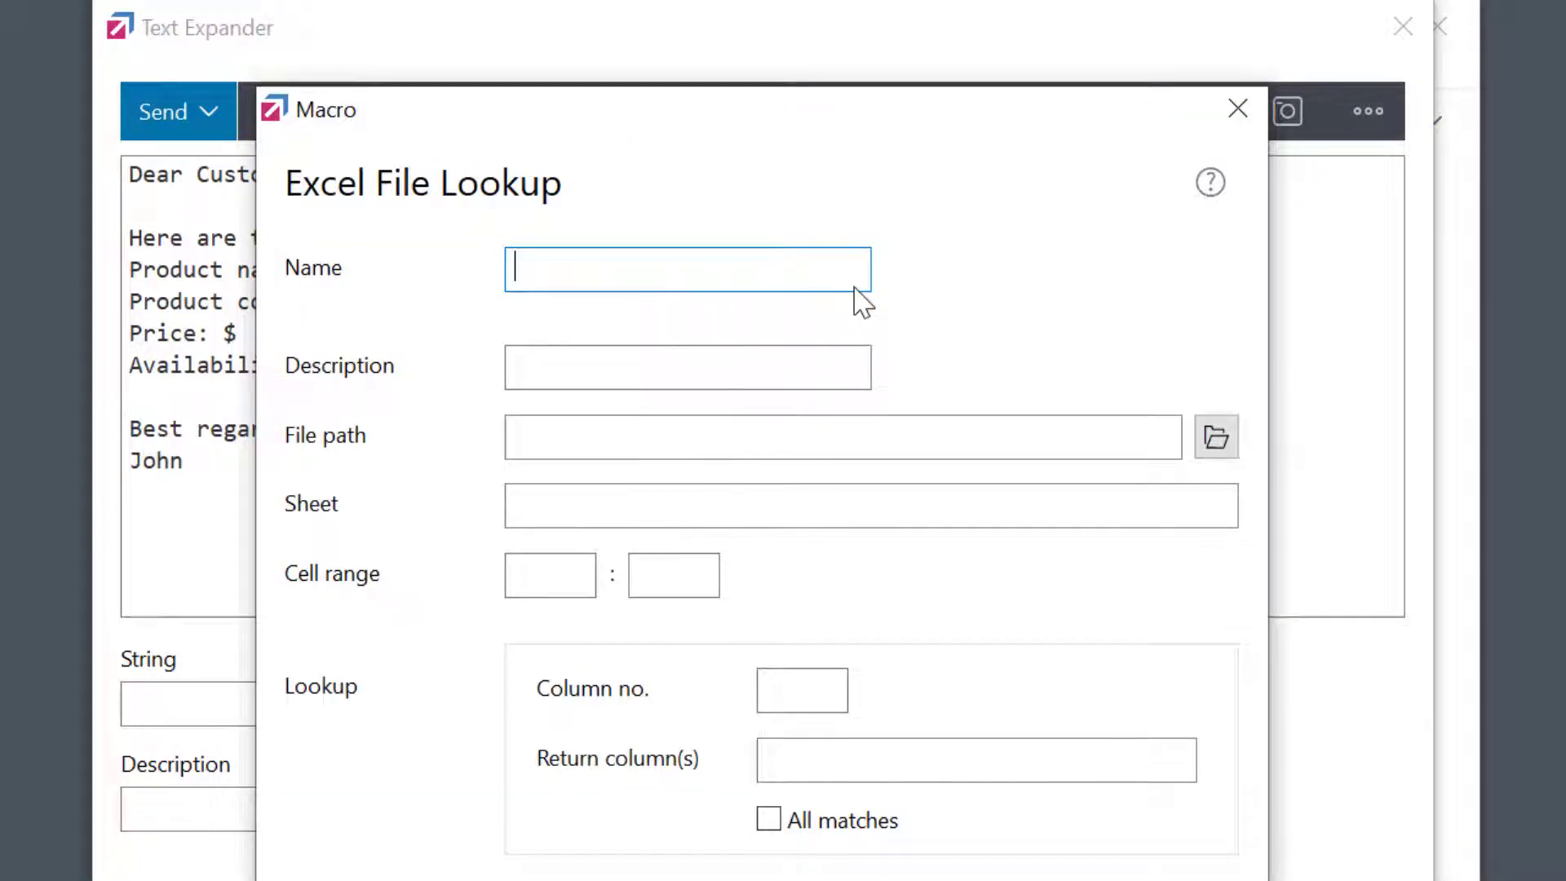
{"action": "type", "text": "Name"}
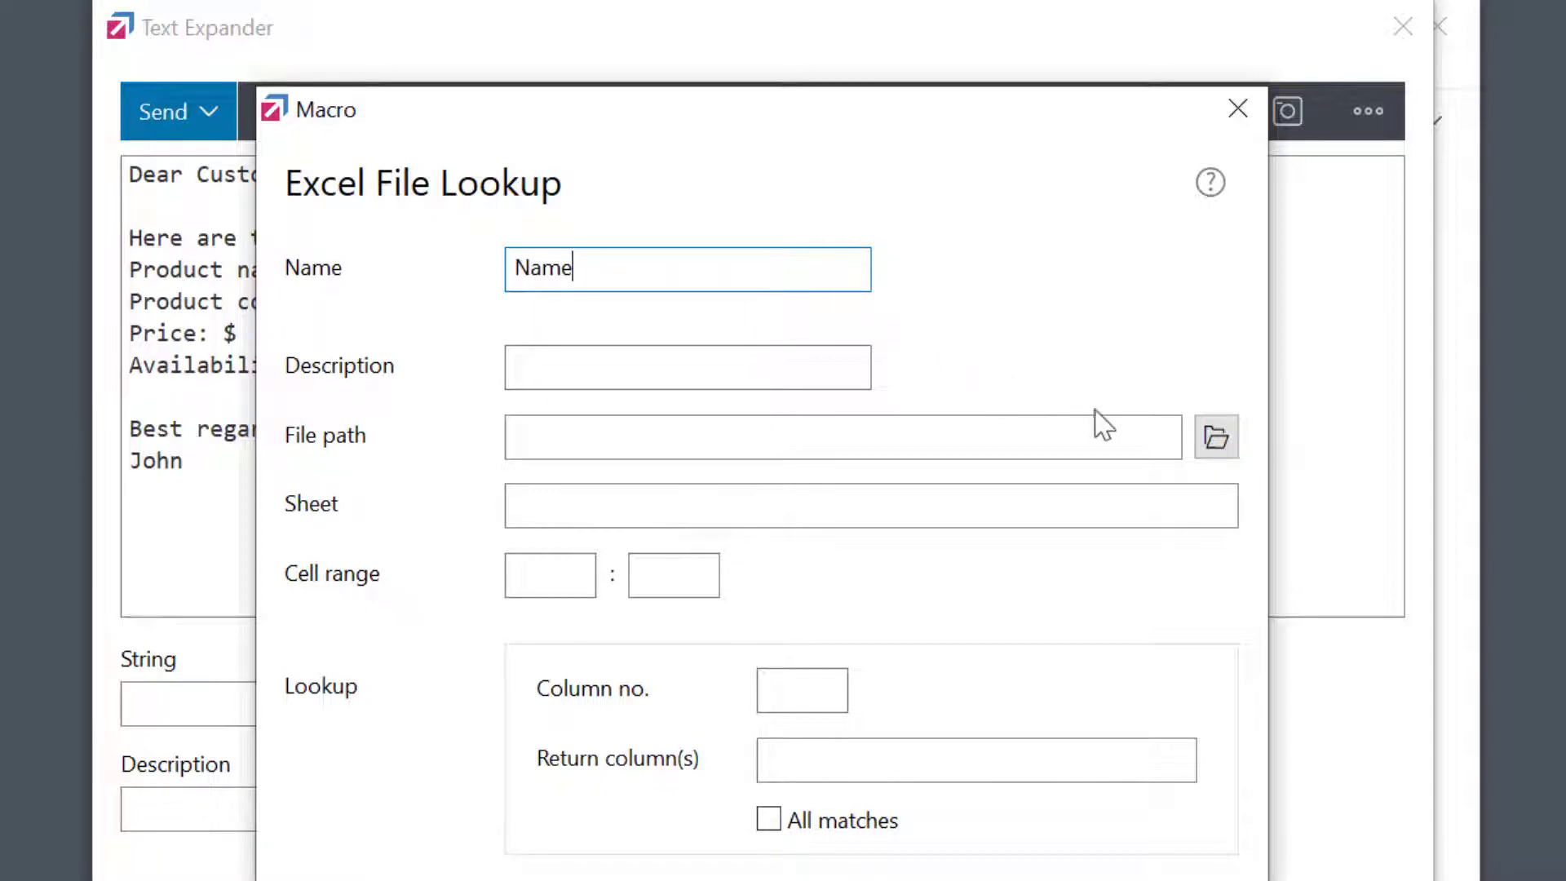
{"action": "left_click", "coordinate": [1230, 450]}
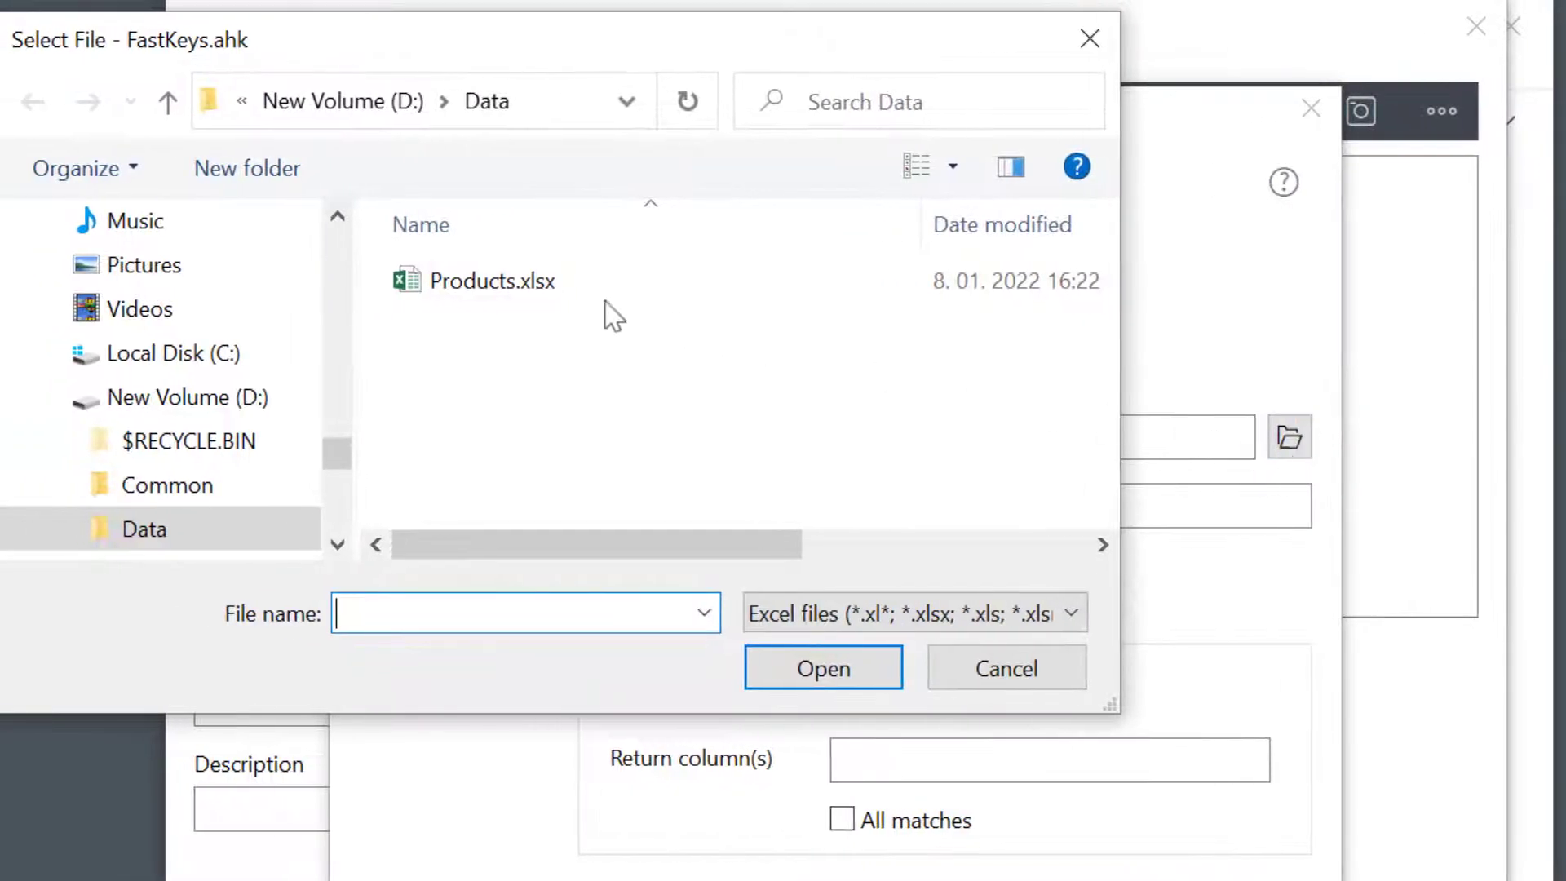
{"action": "double_click", "coordinate": [521, 294]}
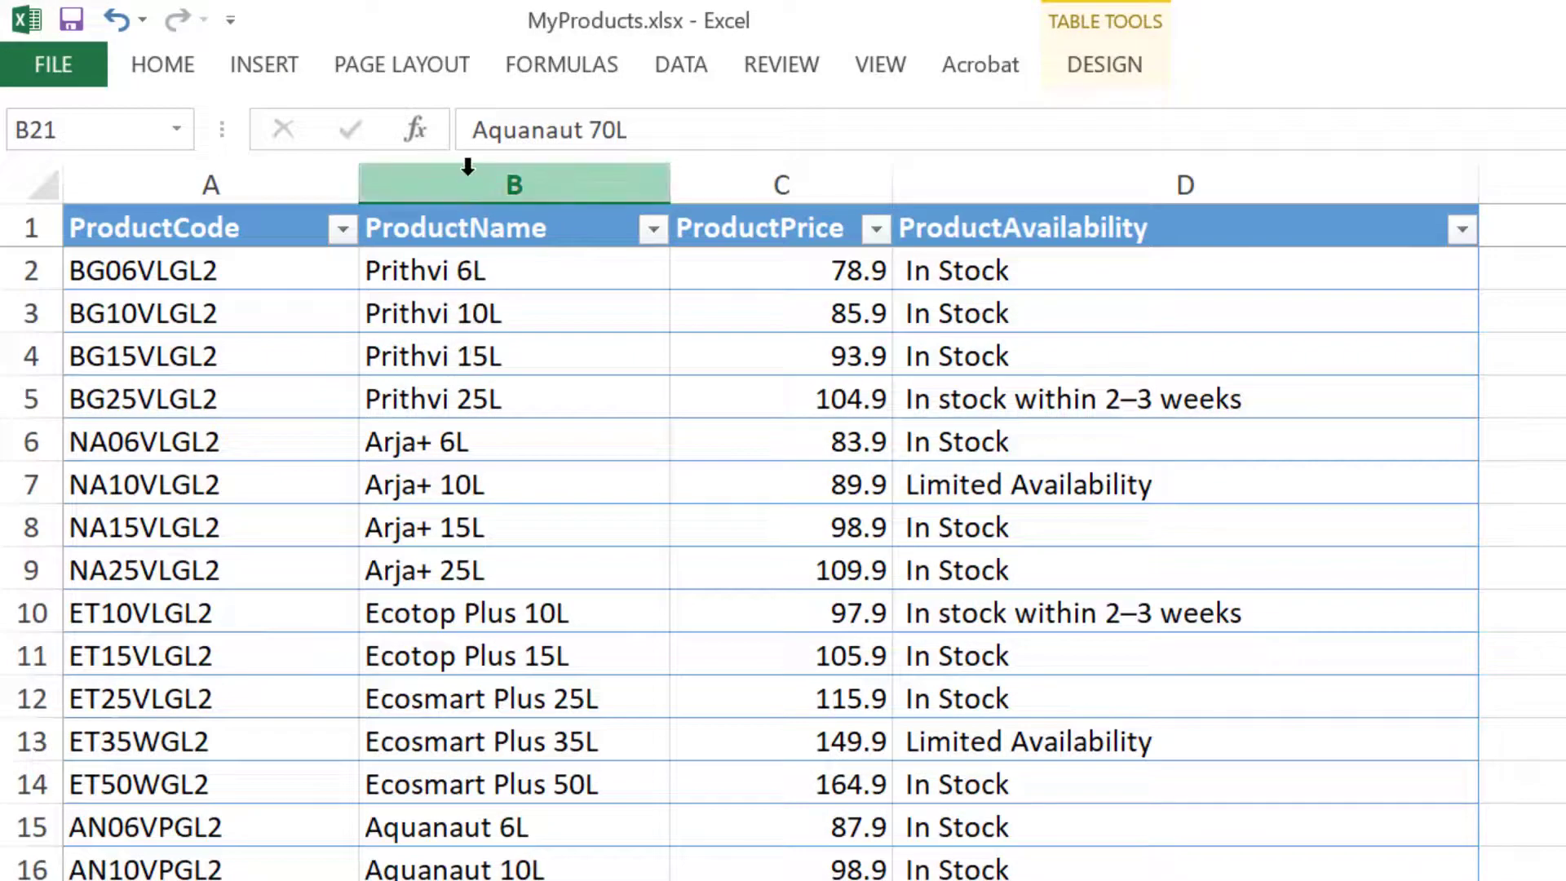
- Set the Name lookup to match column 2 and return column 2, then insert it
{"action": "left_click", "coordinate": [466, 174]}
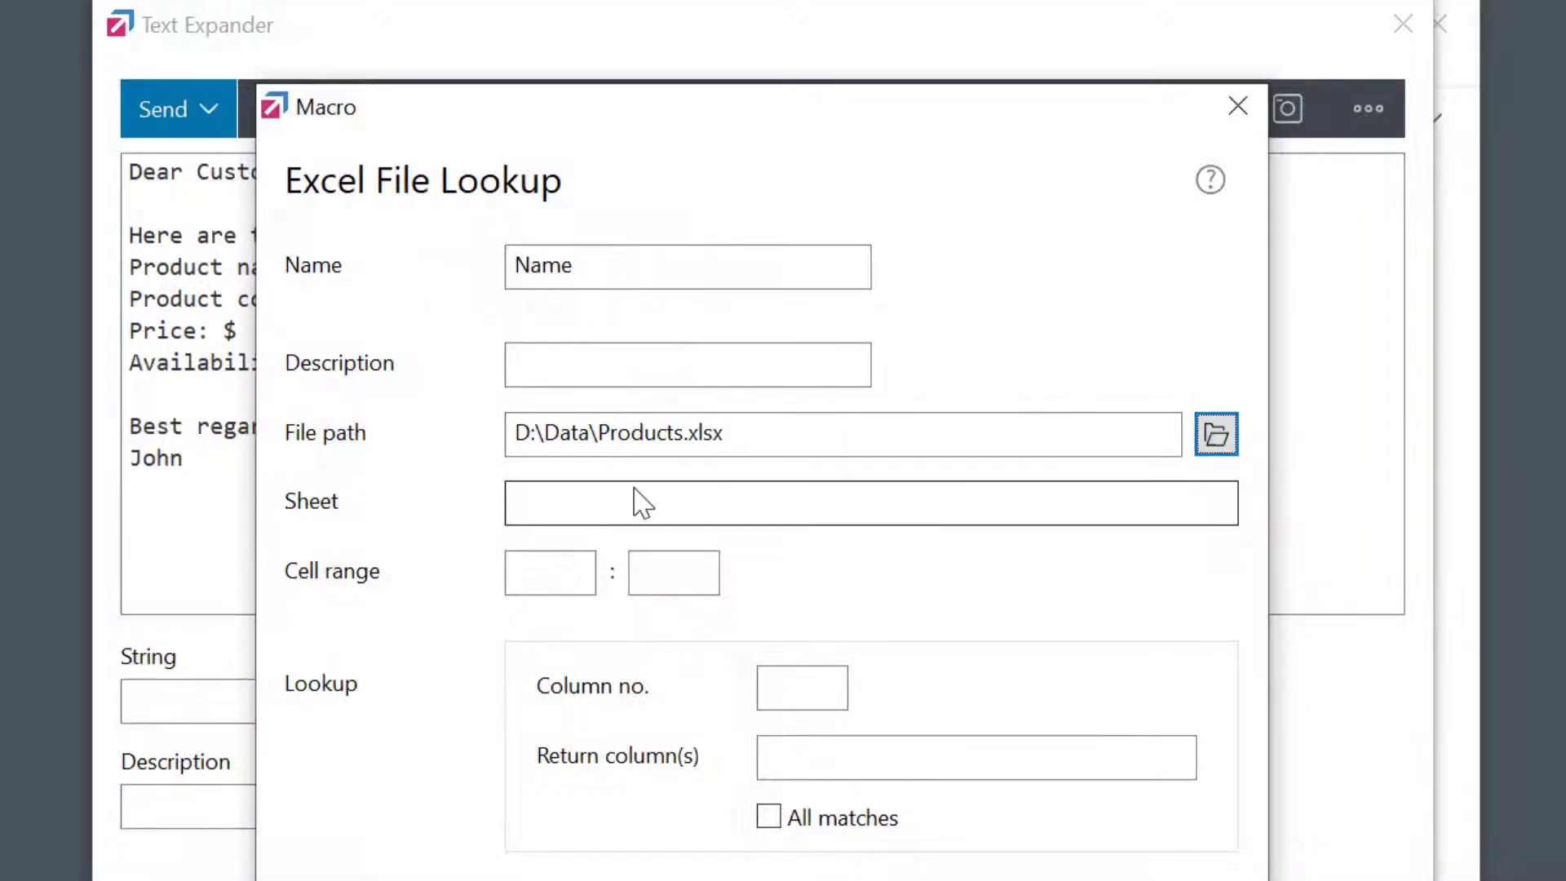
{"action": "left_click", "coordinate": [828, 693]}
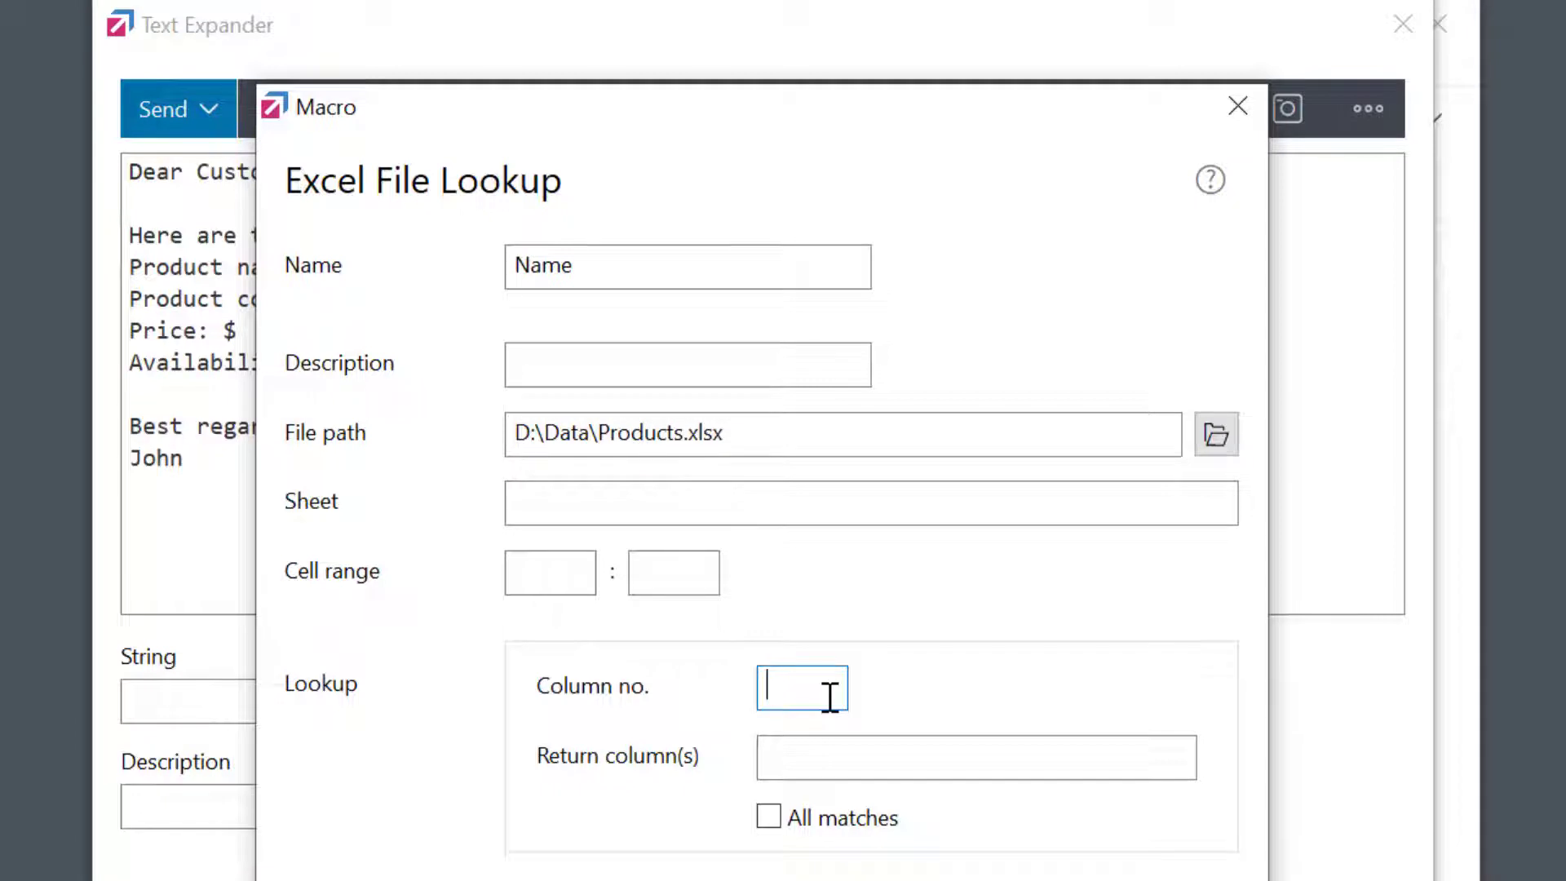
{"action": "type", "text": "2"}
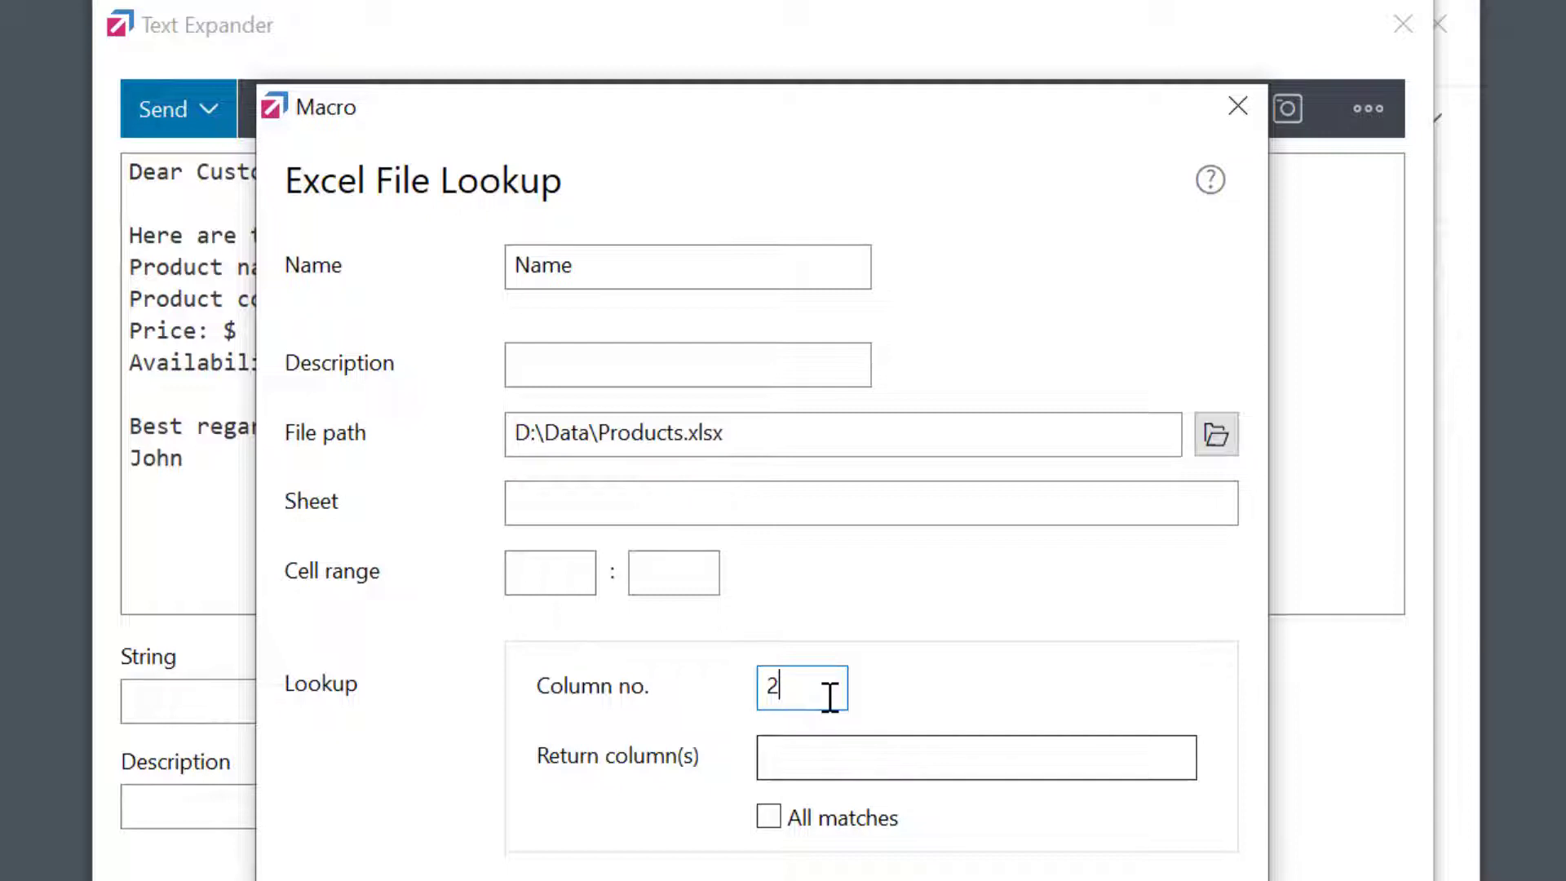
{"action": "key", "text": "Tab"}
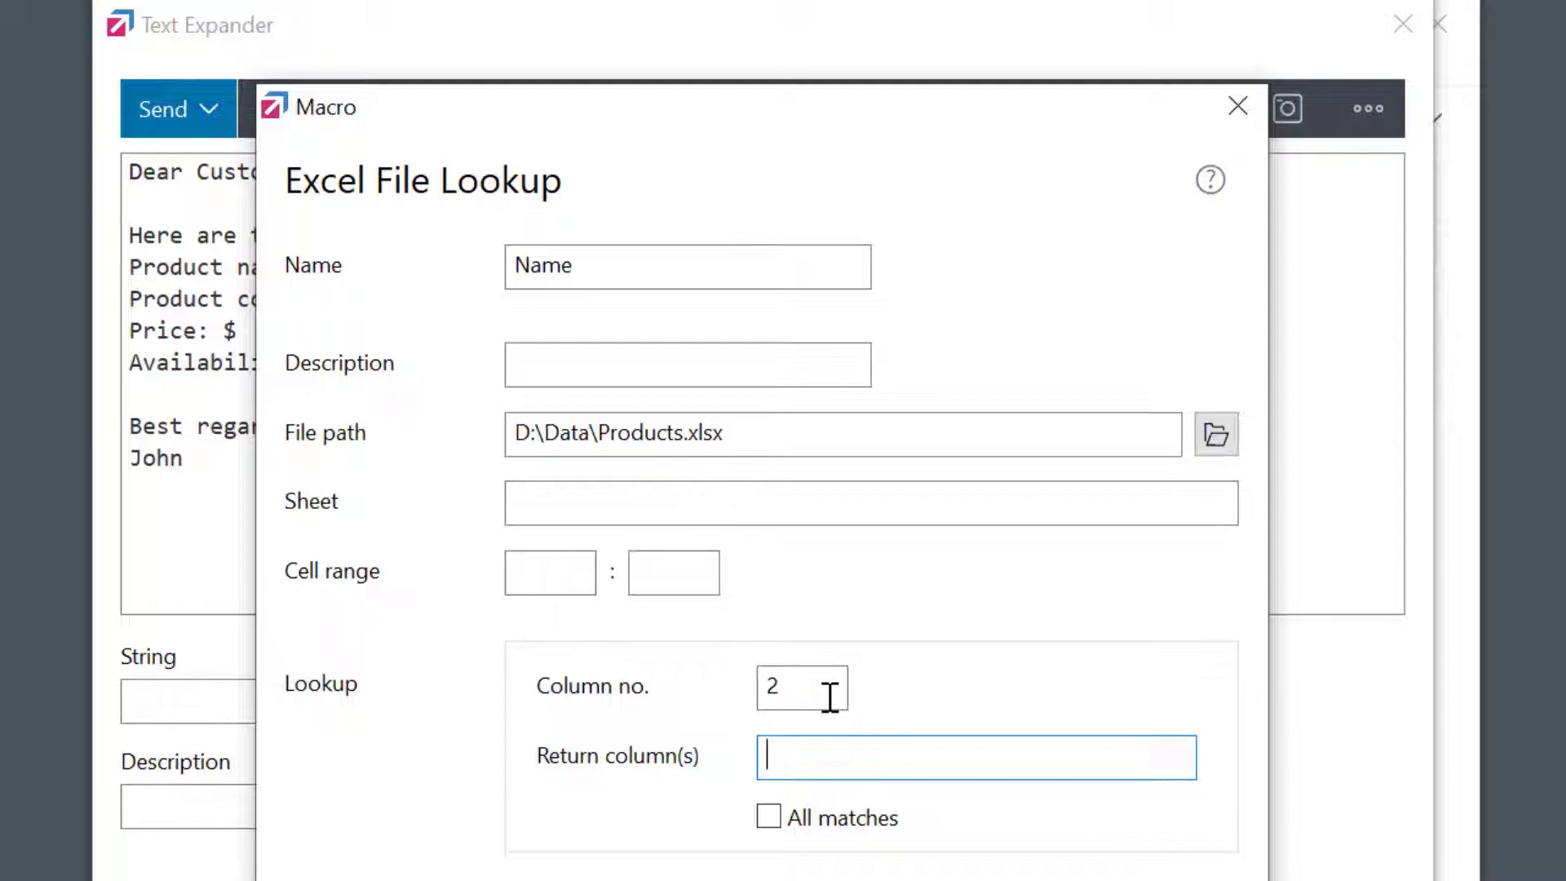
{"action": "type", "text": "2"}
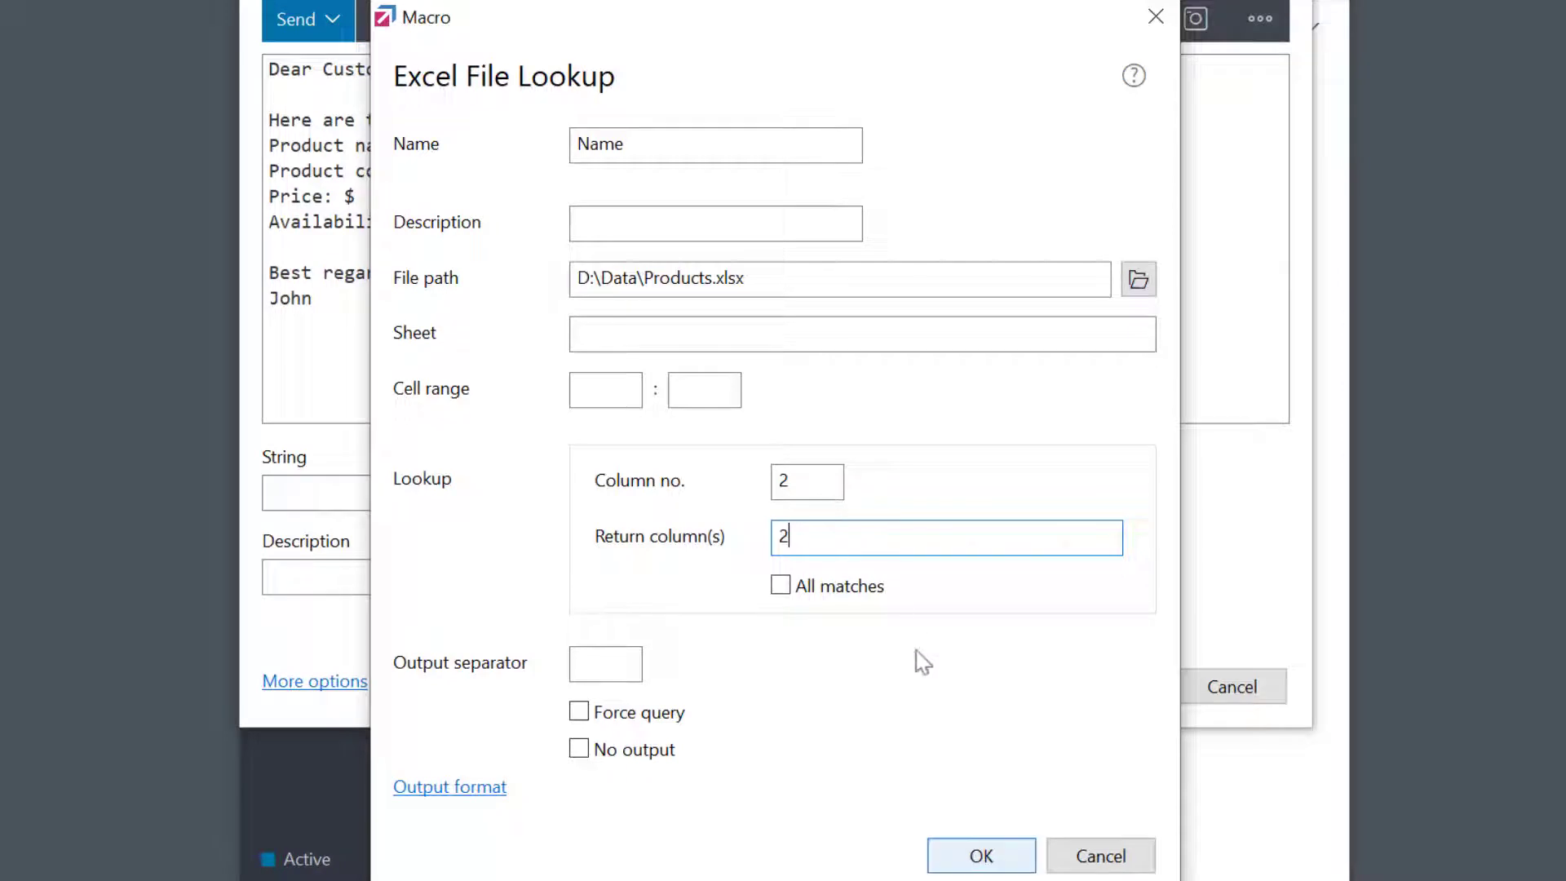
{"action": "left_click", "coordinate": [1026, 860]}
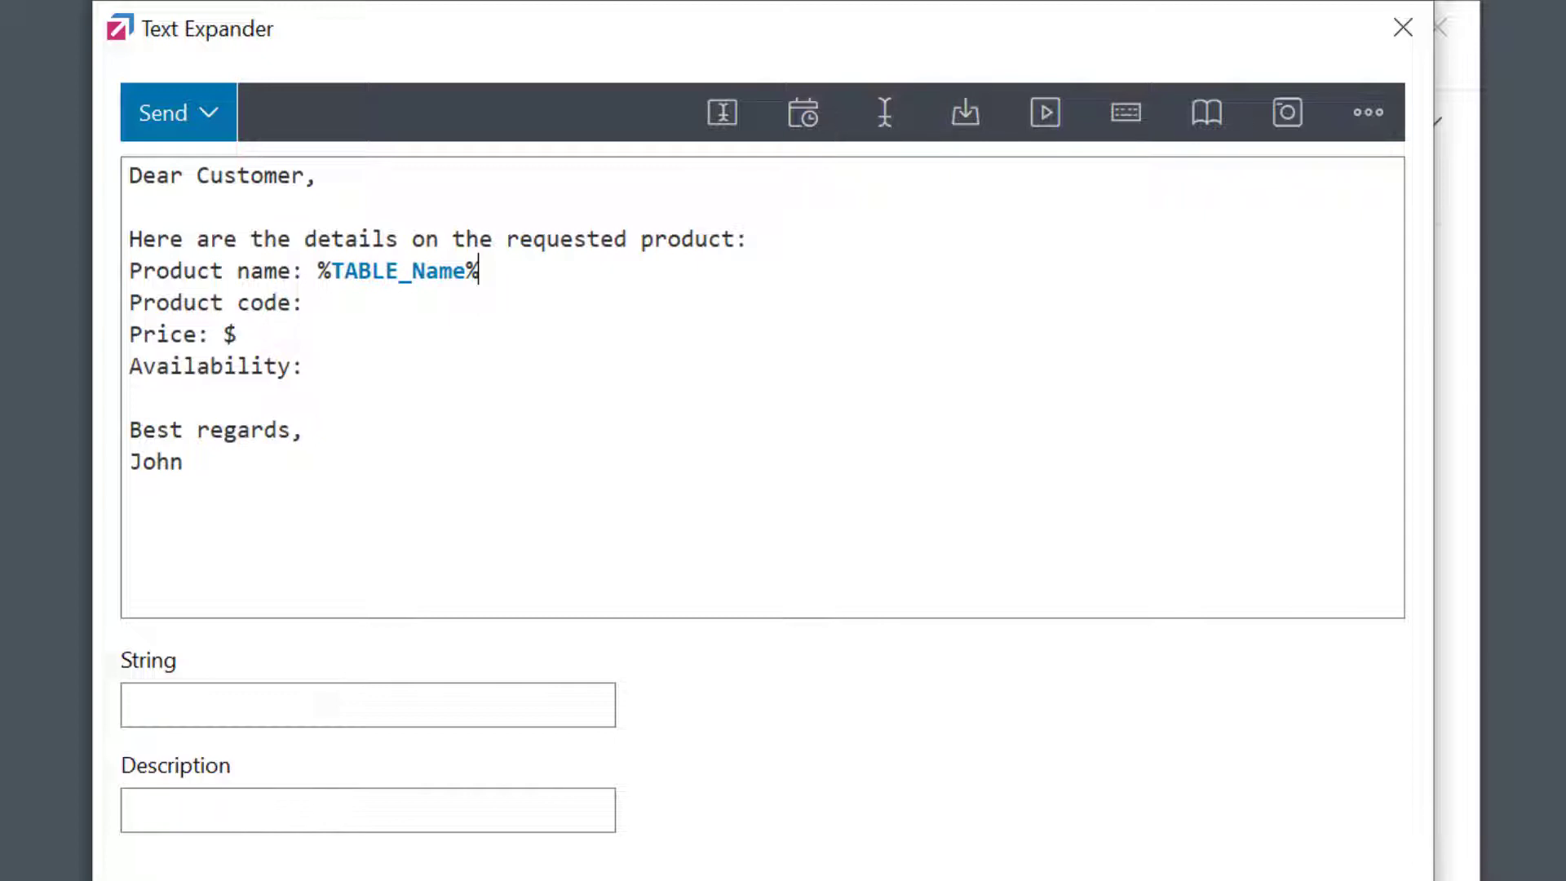
- Insert an Excel lookup named Code after 'Product code:', returning column 1
{"action": "left_click", "coordinate": [344, 314]}
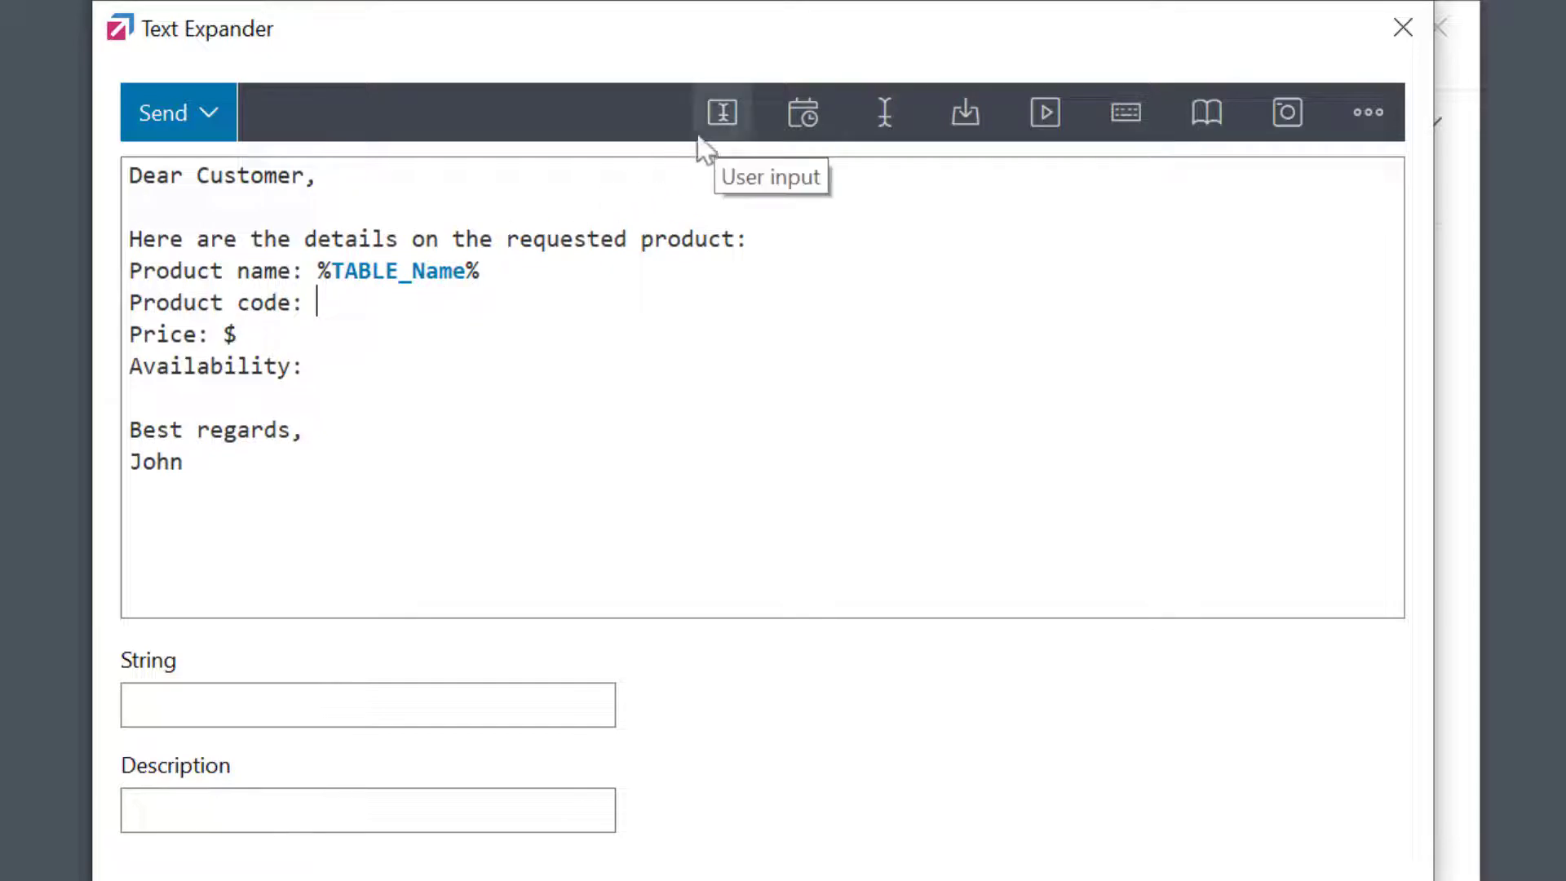
{"action": "left_click", "coordinate": [725, 119]}
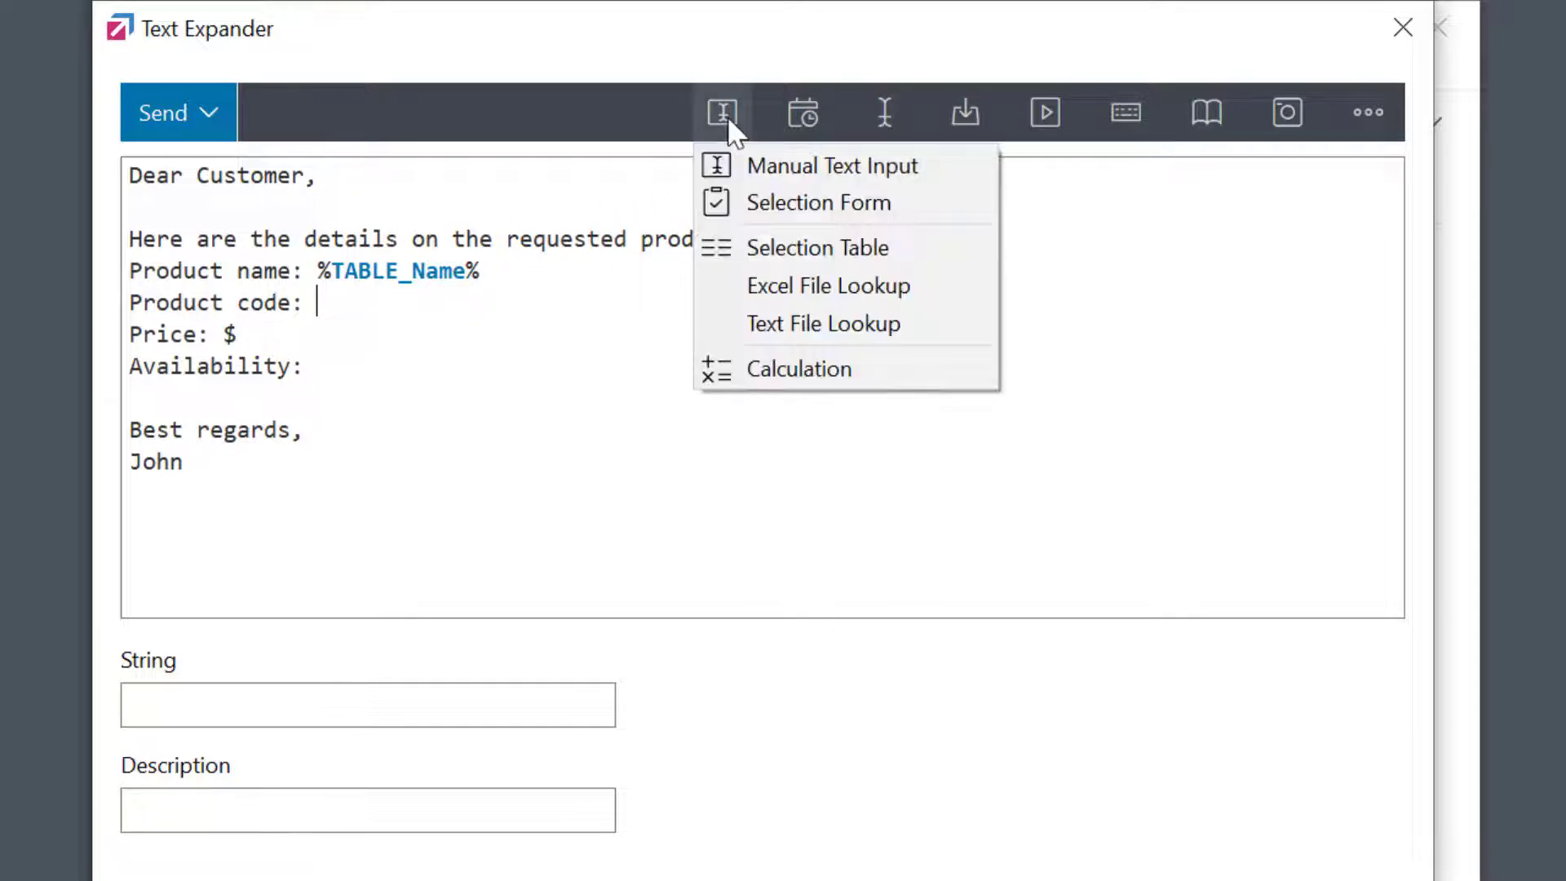
{"action": "left_click", "coordinate": [784, 269]}
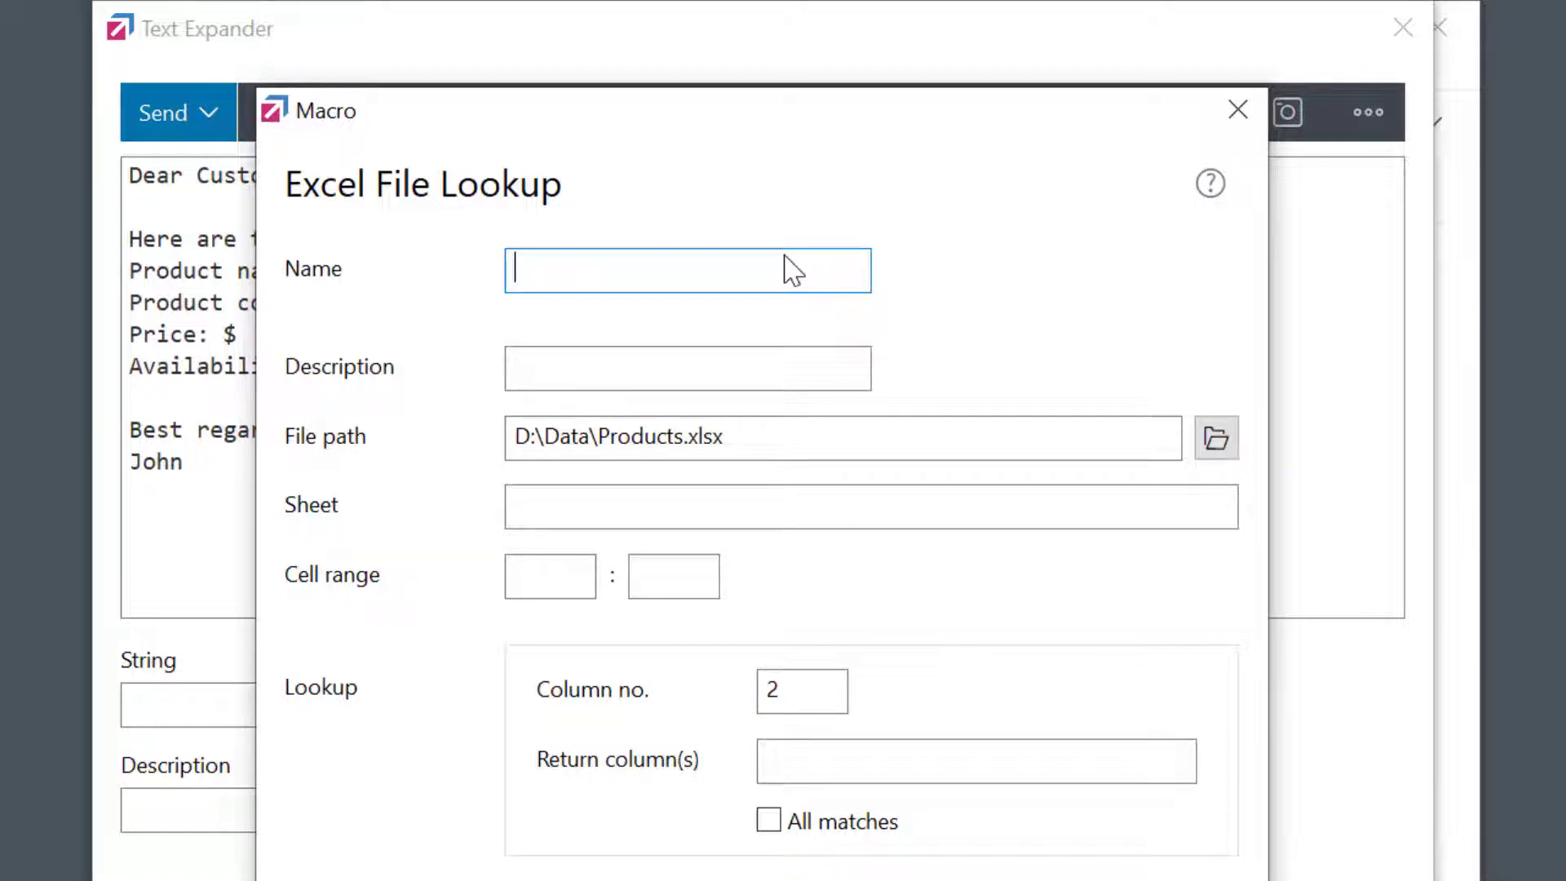
{"action": "type", "text": "Code"}
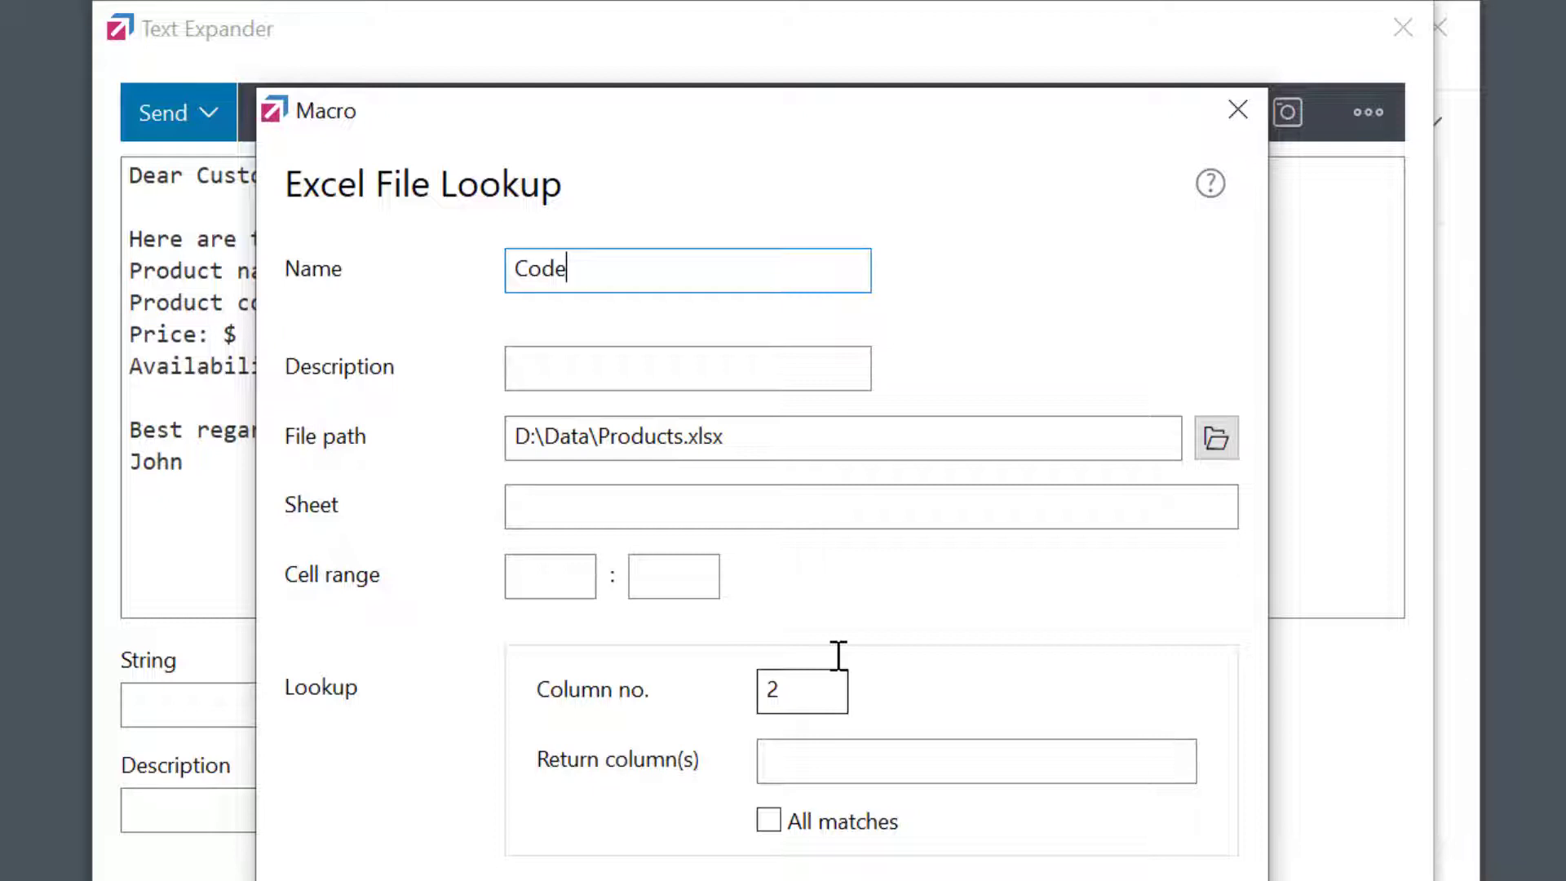
{"action": "left_click", "coordinate": [844, 756]}
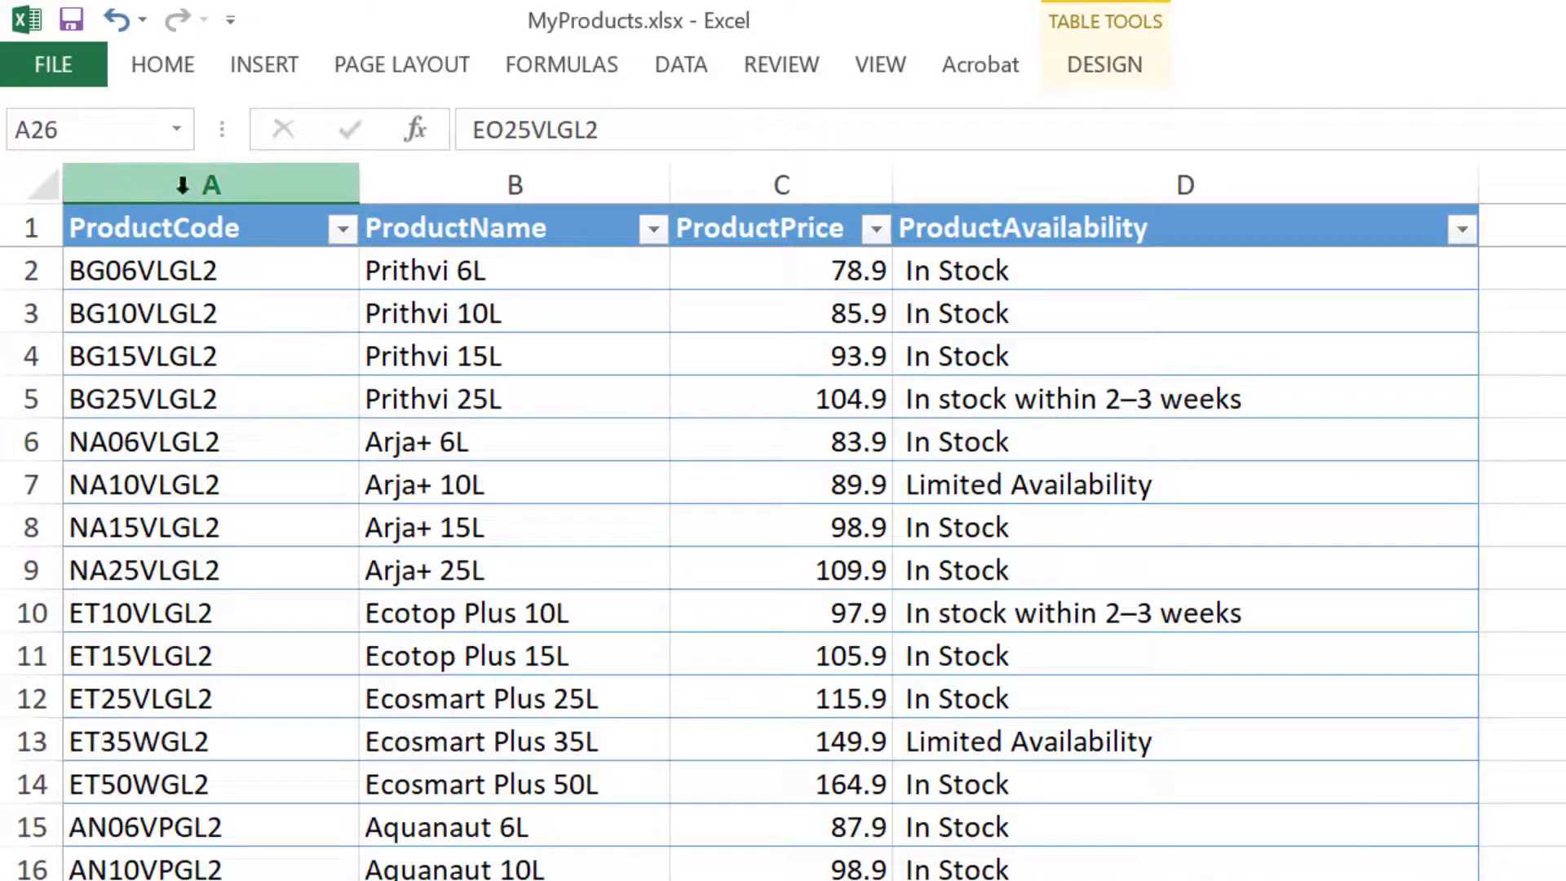
{"action": "left_click", "coordinate": [181, 188]}
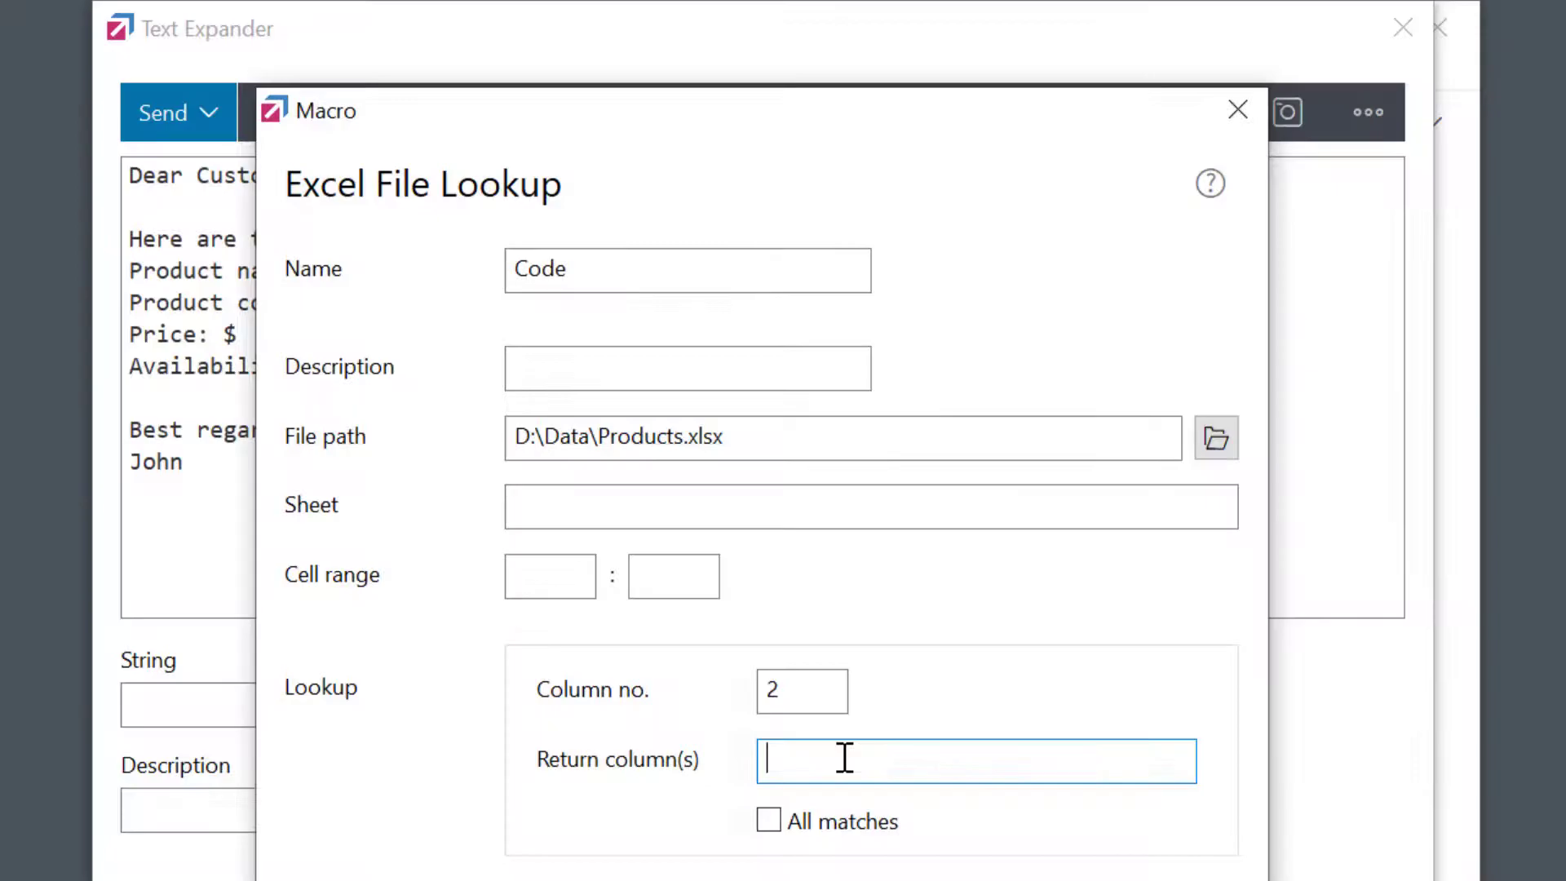
{"action": "type", "text": "1"}
{"action": "key", "text": "Return"}
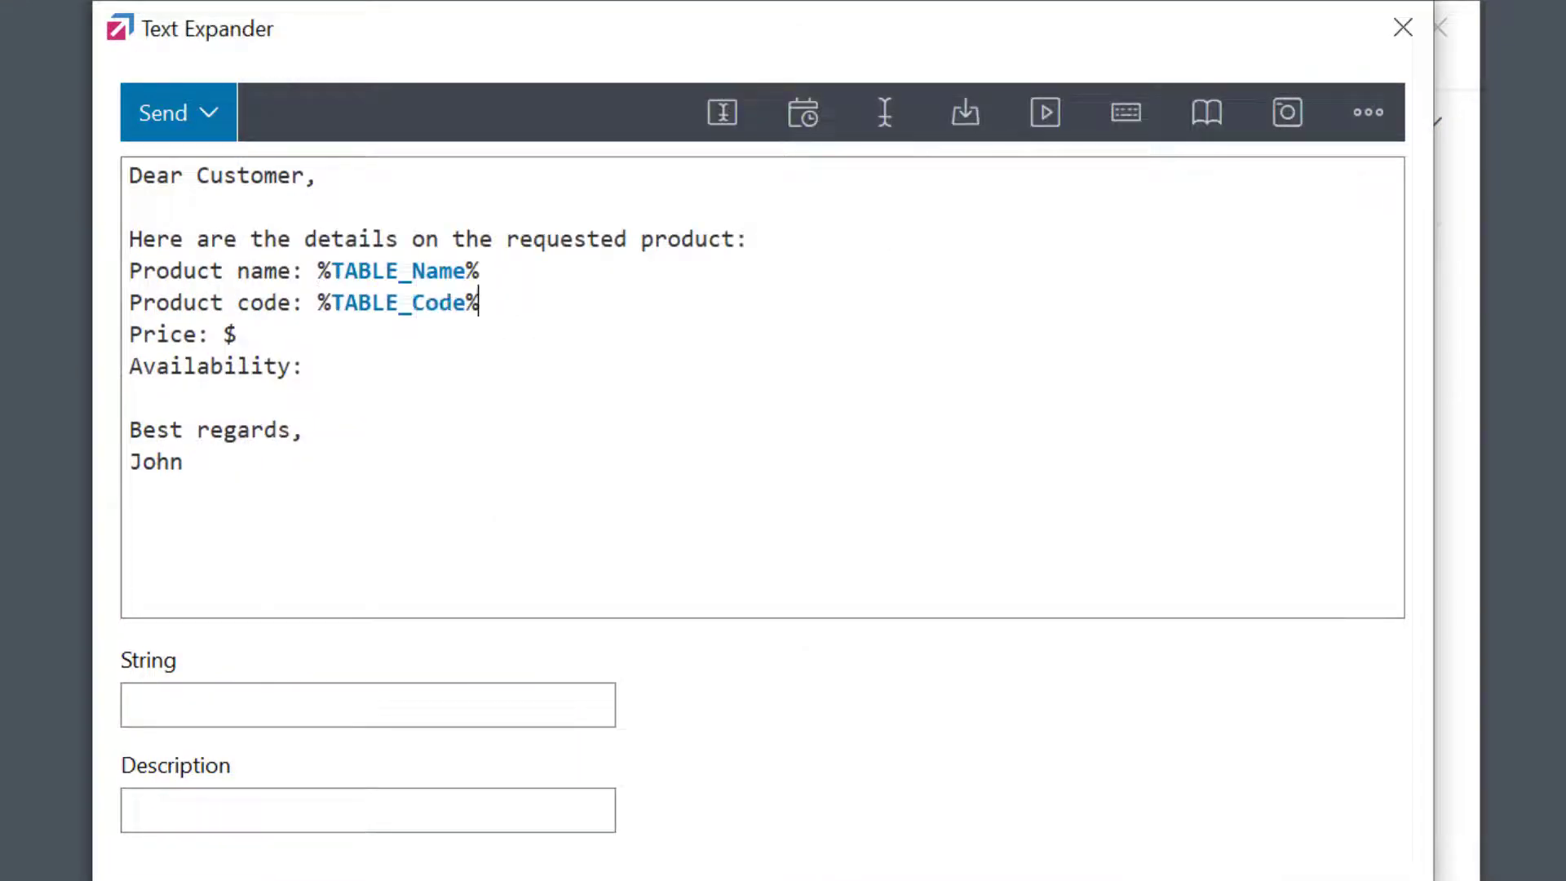
- Insert an Excel lookup named Price after 'Price: $', returning column 3
{"action": "left_click", "coordinate": [268, 330]}
{"action": "left_click", "coordinate": [722, 114]}
{"action": "left_click", "coordinate": [818, 285]}
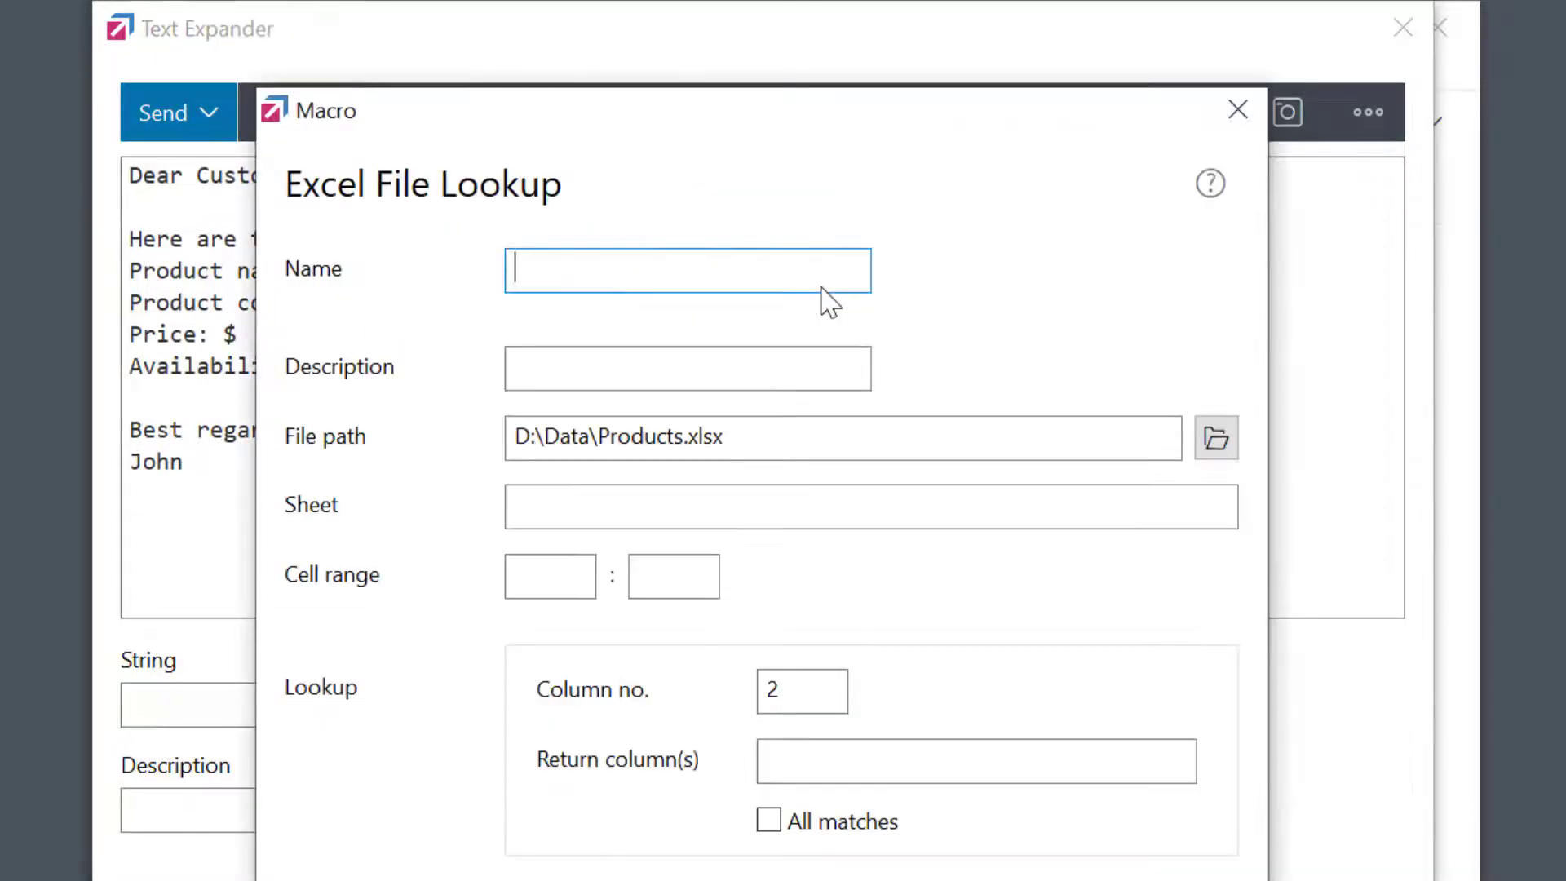
{"action": "type", "text": "Price"}
{"action": "left_click", "coordinate": [878, 748]}
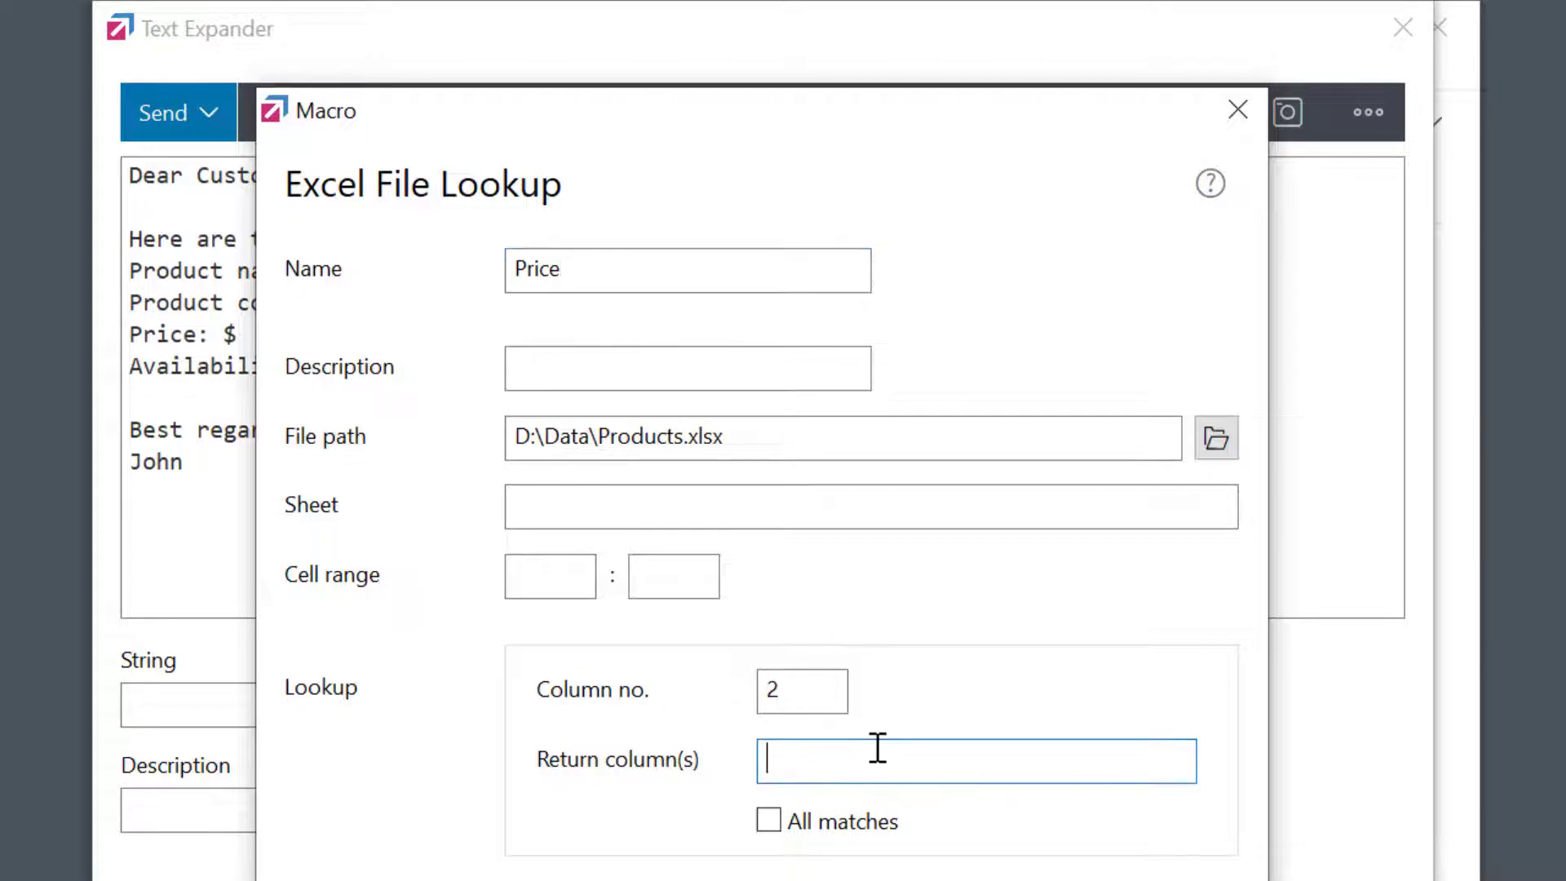
{"action": "type", "text": "3"}
{"action": "key", "text": "Return"}
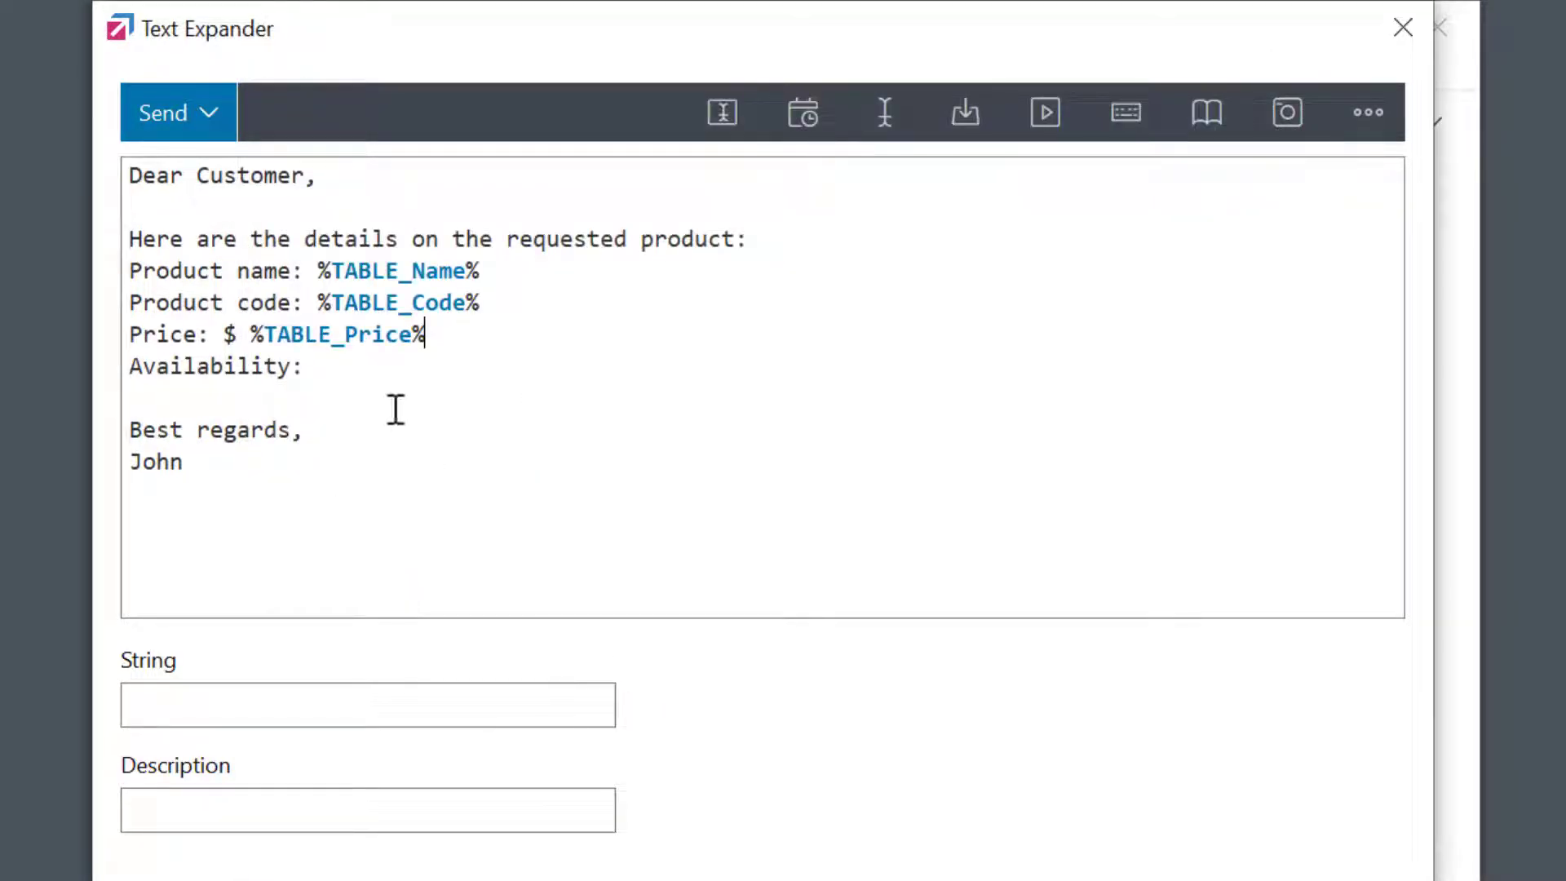
- Insert an Excel lookup named Availability after 'Availability:', returning column 4
{"action": "left_click", "coordinate": [359, 368]}
{"action": "left_click", "coordinate": [721, 124]}
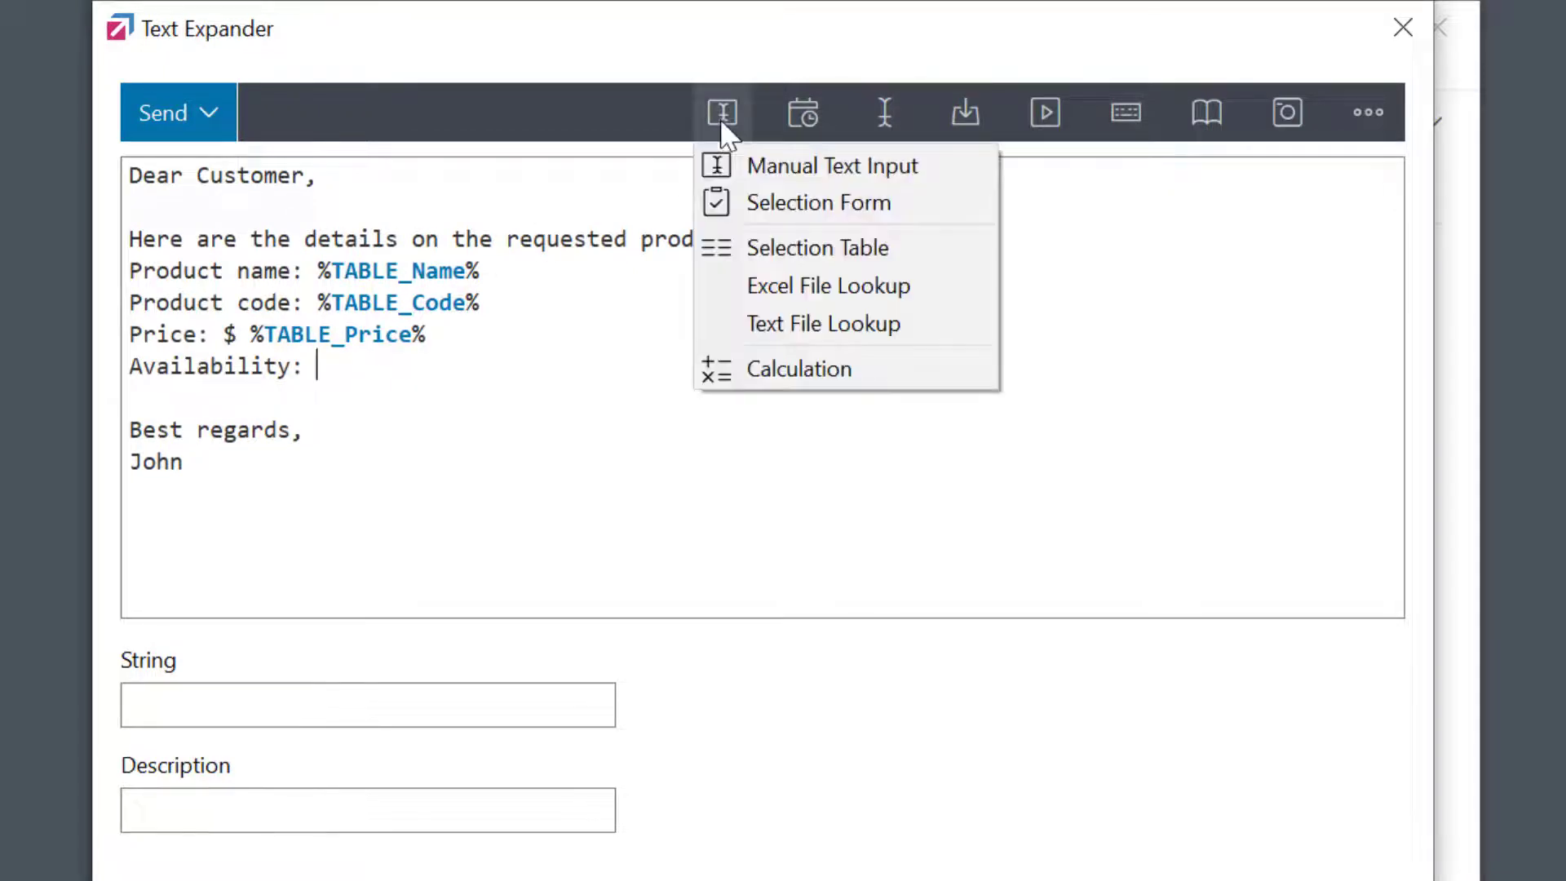
{"action": "left_click", "coordinate": [848, 292]}
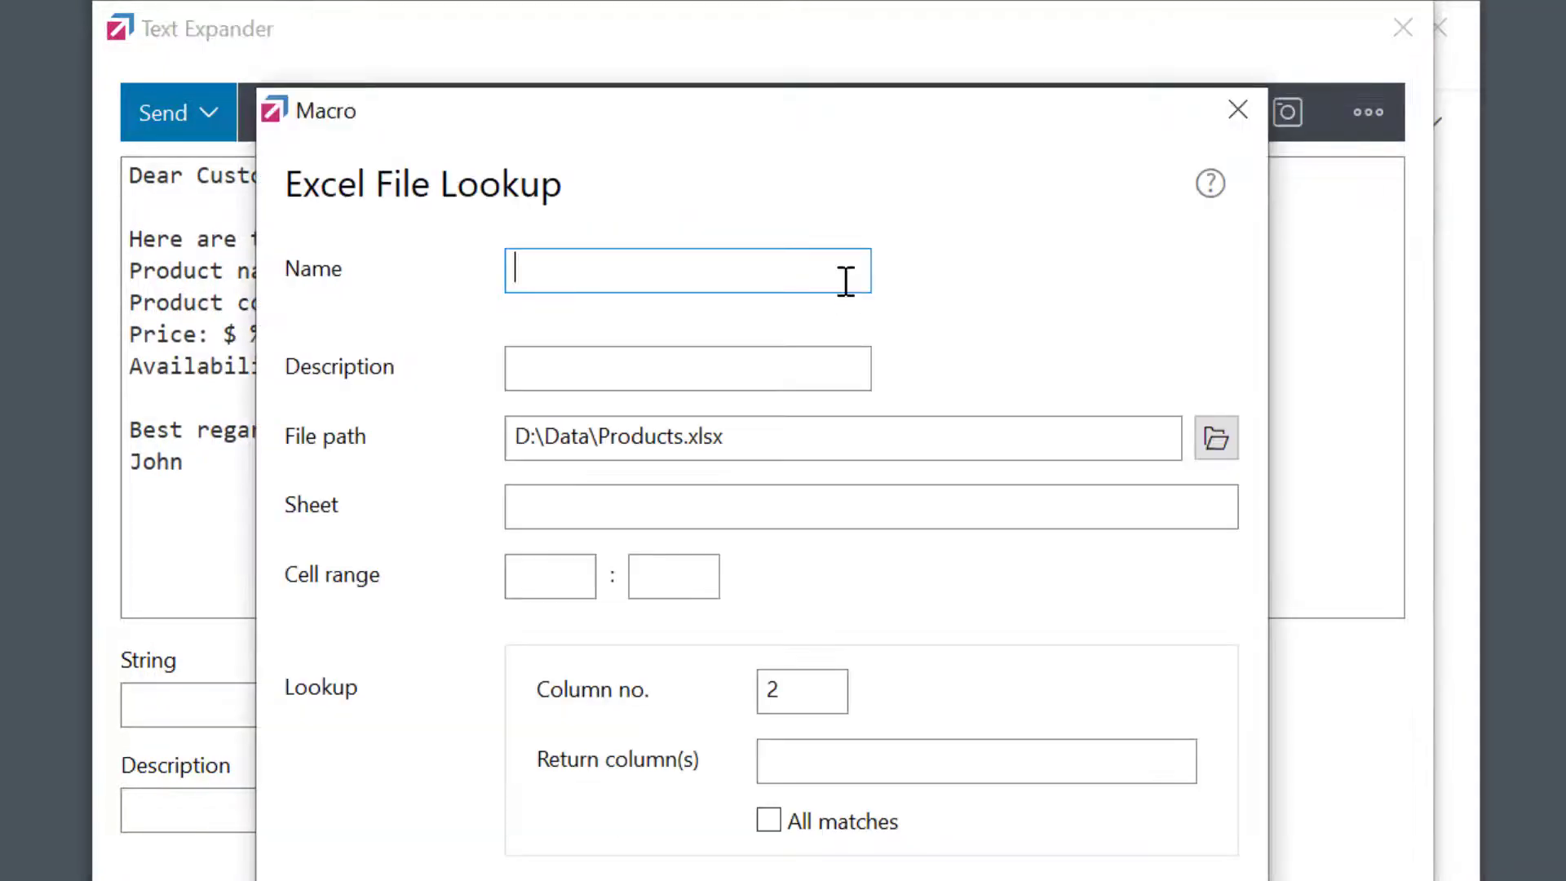
{"action": "type", "text": "Availability"}
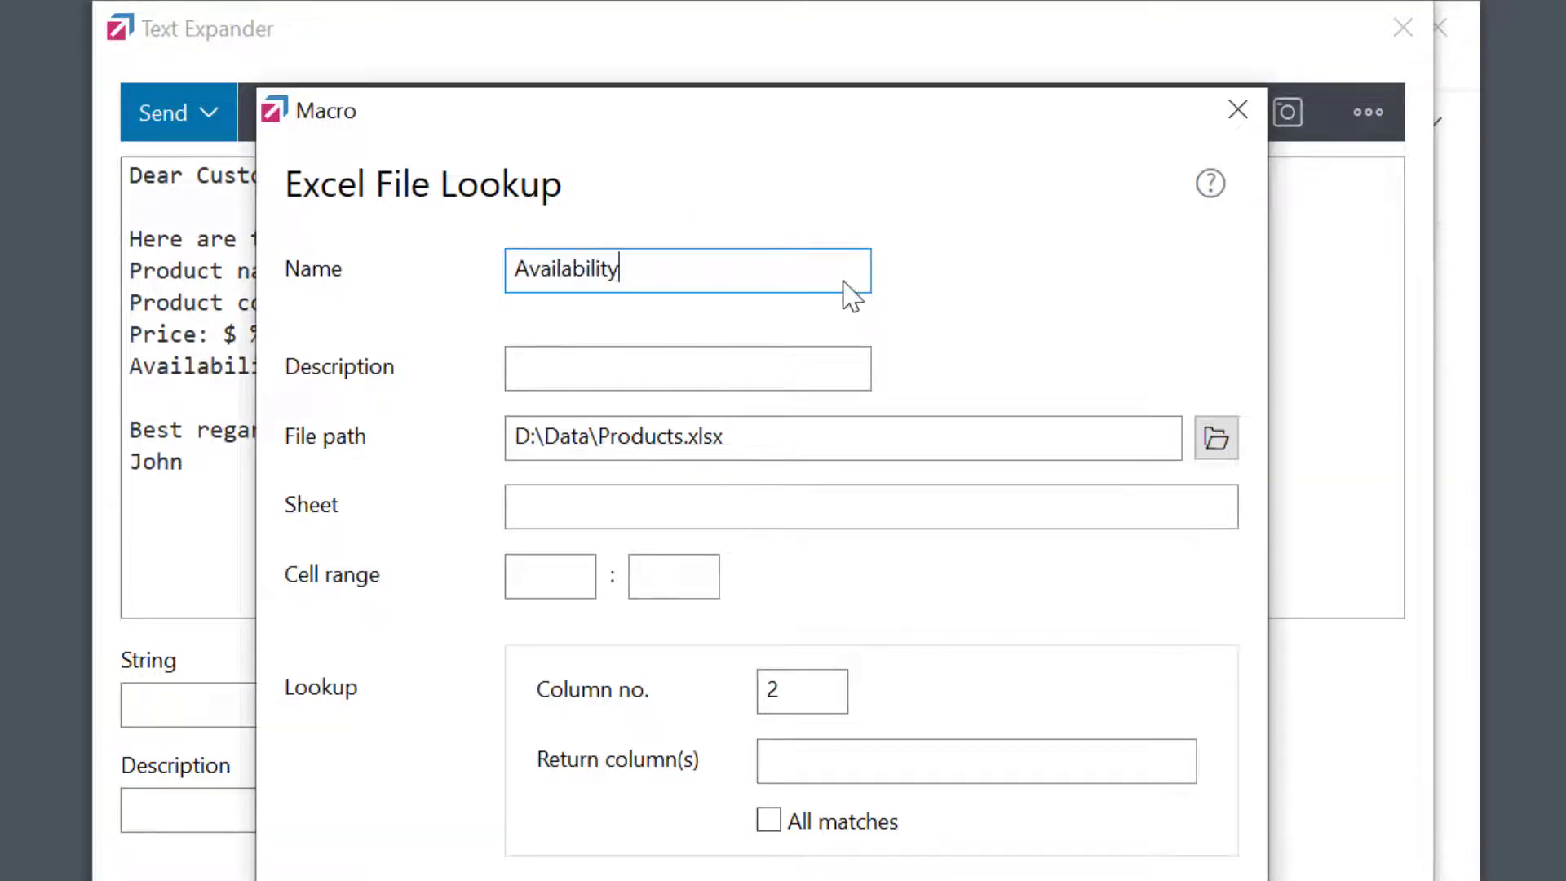
{"action": "left_click", "coordinate": [895, 744]}
{"action": "type", "text": "4"}
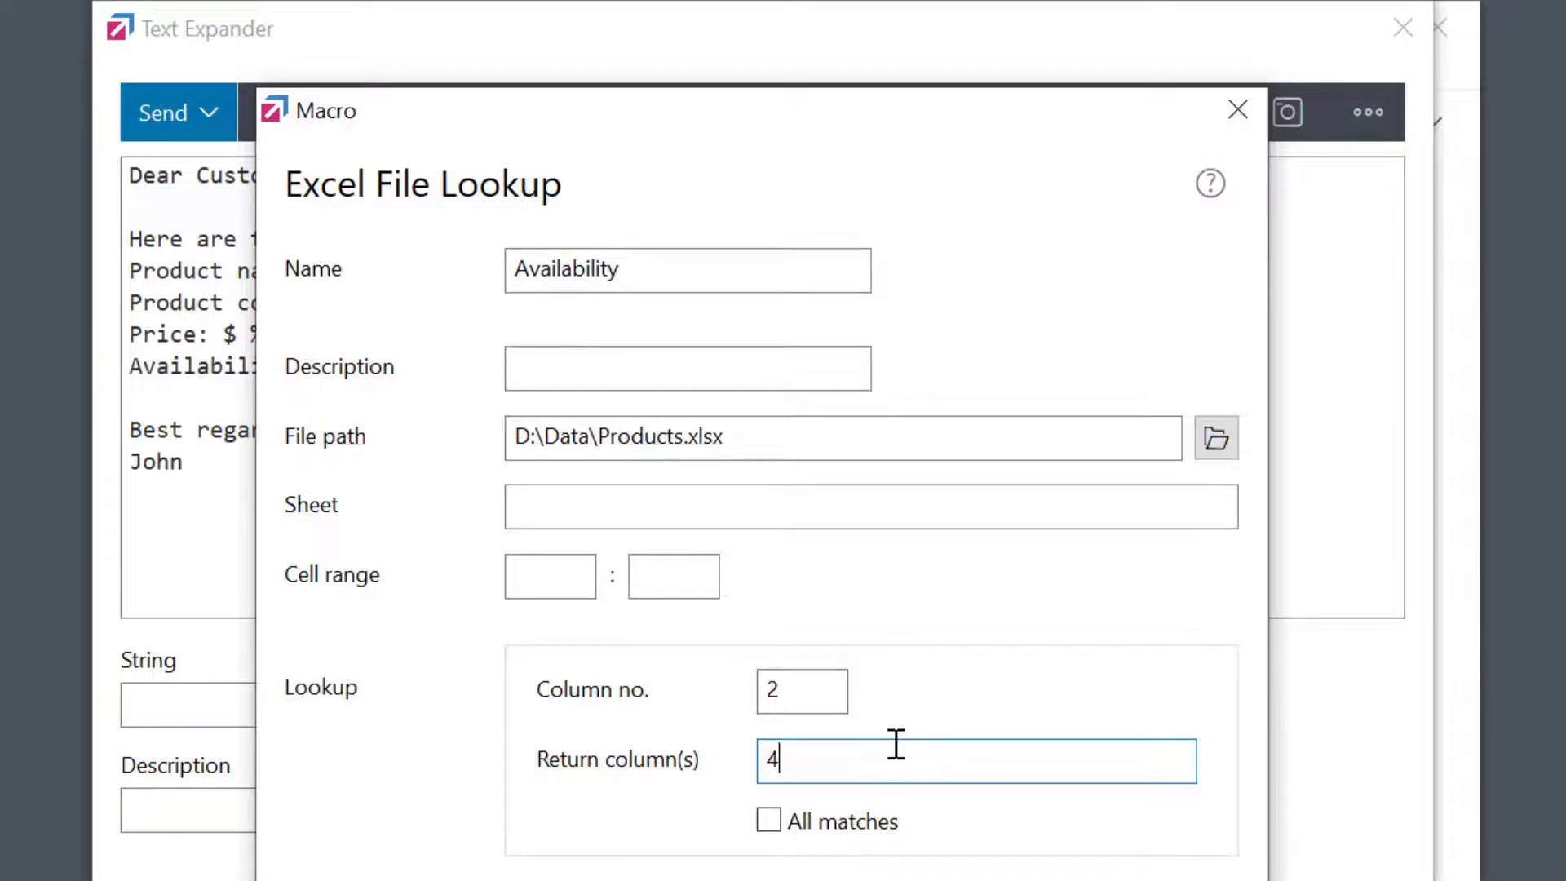
{"action": "key", "text": "Return"}
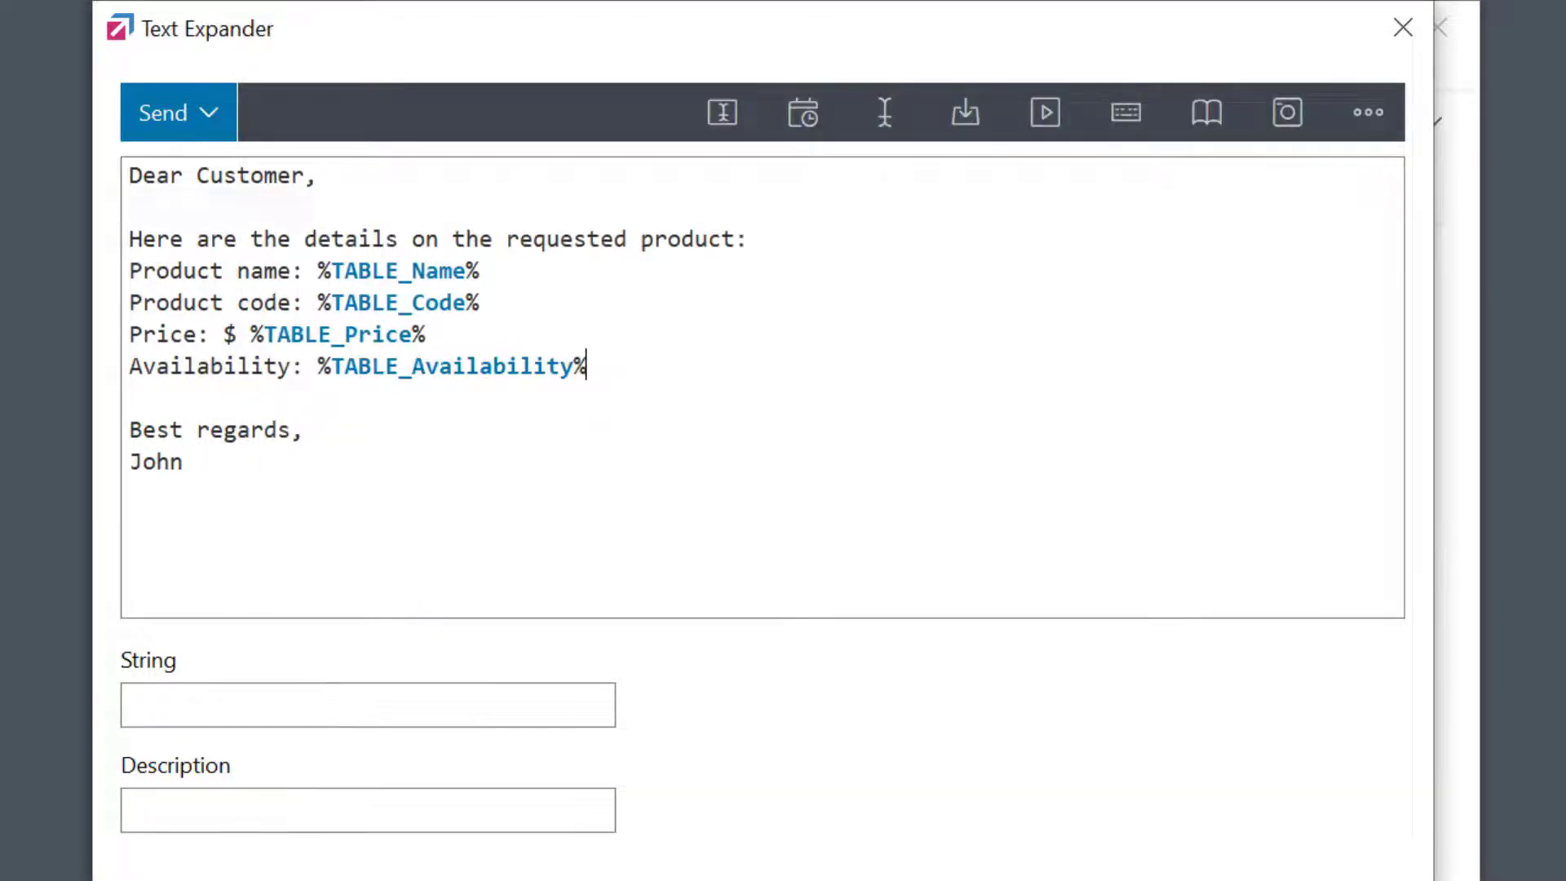
- Save the phrase with string prd and description 'Product Query'
{"action": "left_click", "coordinate": [487, 709]}
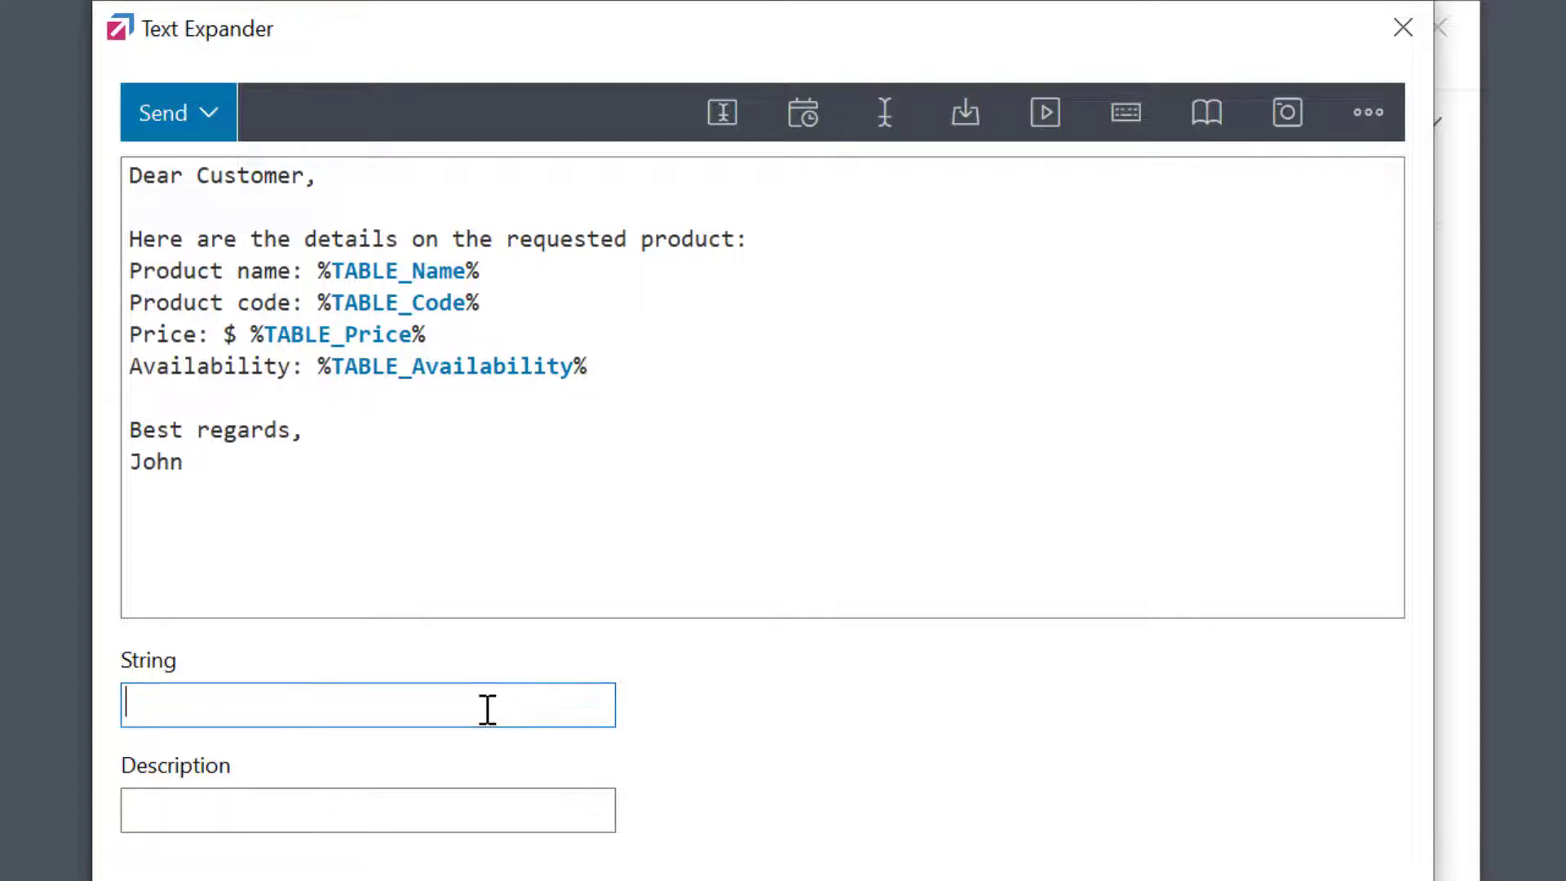
{"action": "type", "text": "prd"}
{"action": "left_click", "coordinate": [519, 791]}
{"action": "type", "text": "Product Query"}
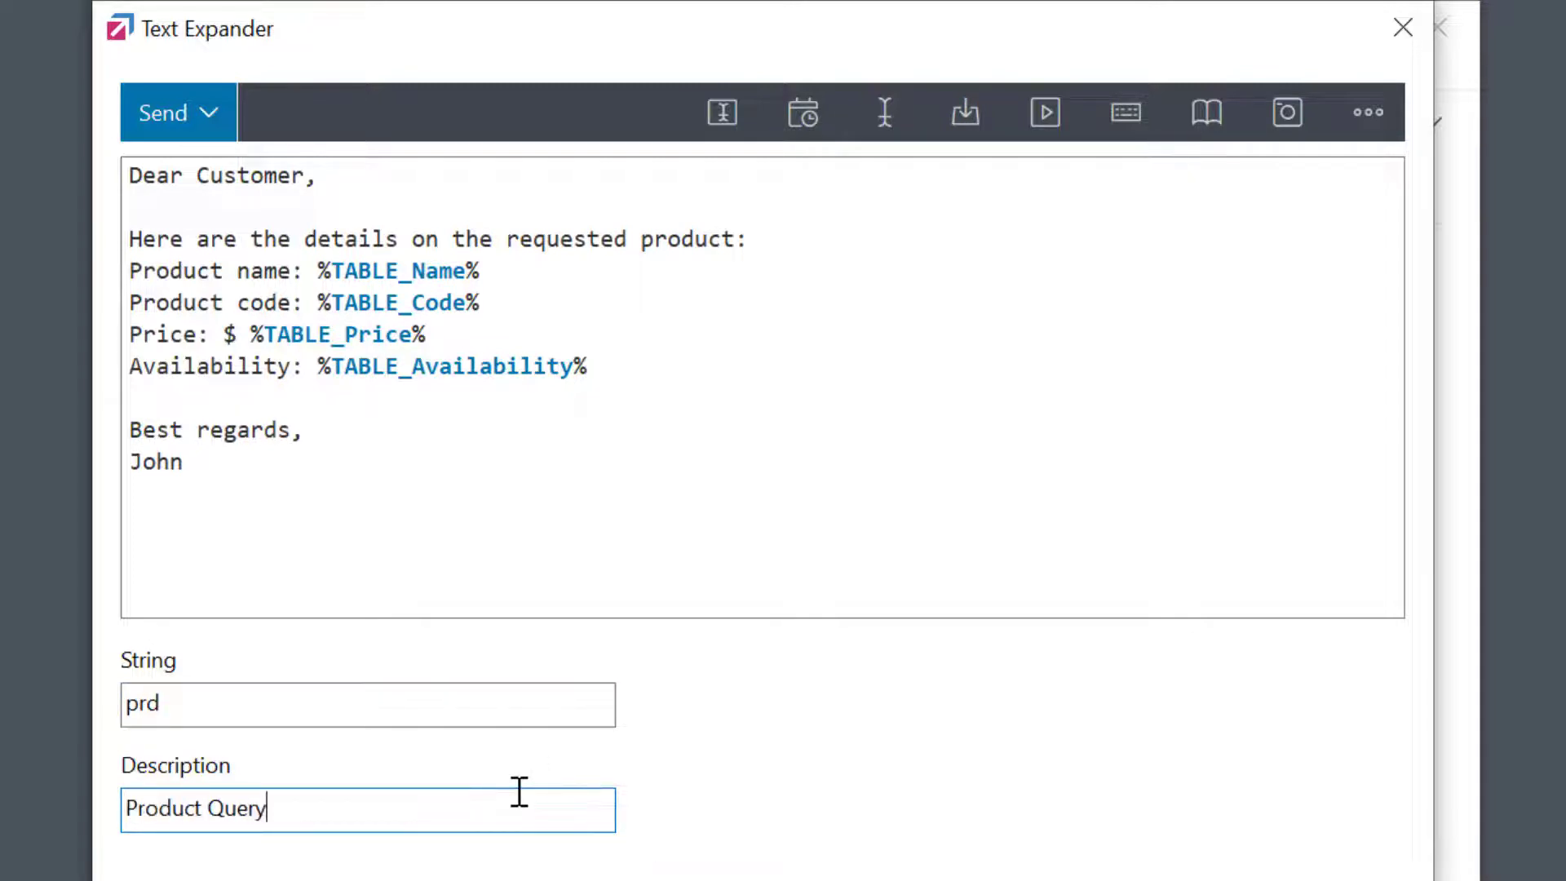
{"action": "key", "text": "Return"}
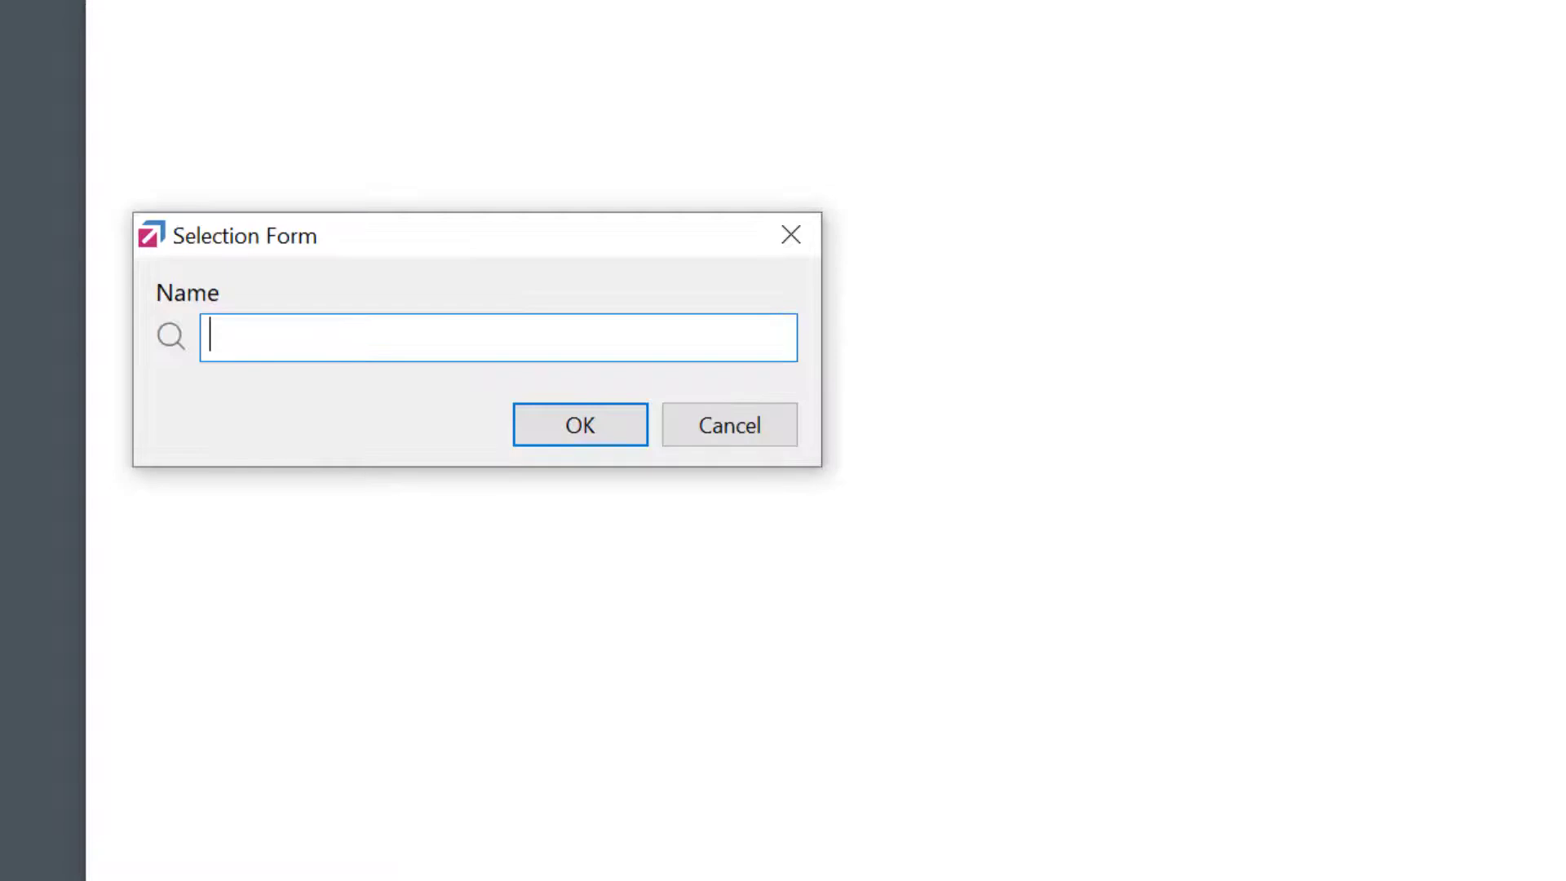
- Search 'eco' in the prd form and pick Ecotop Plus 15L to produce the filled letter
{"action": "type", "text": "eco"}
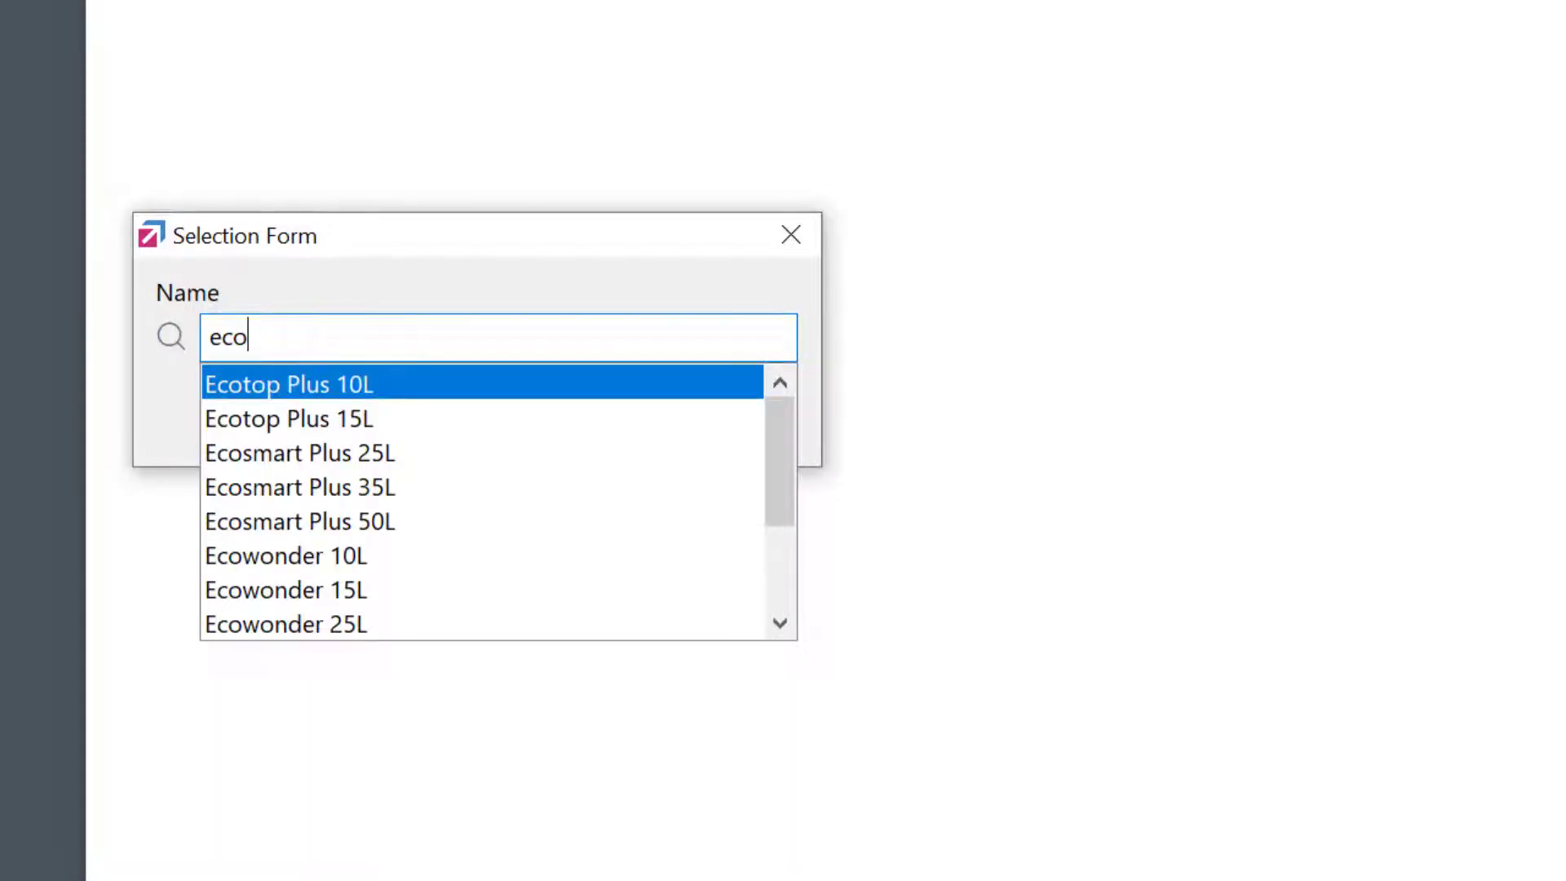
{"action": "key", "text": "Down"}
{"action": "key", "text": "Return"}
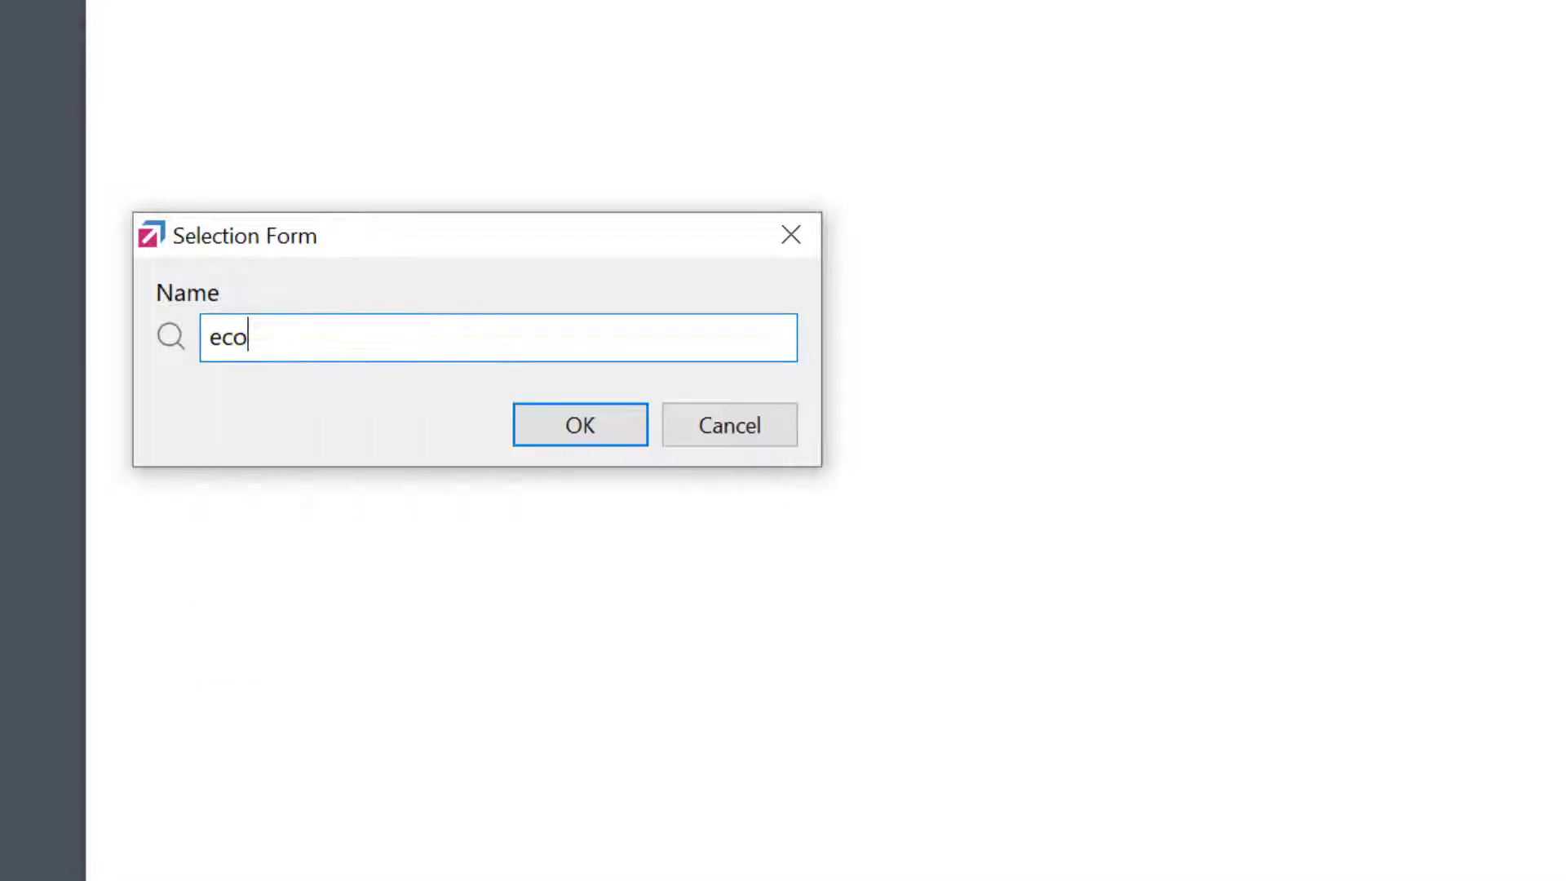
{"action": "key", "text": "Return"}
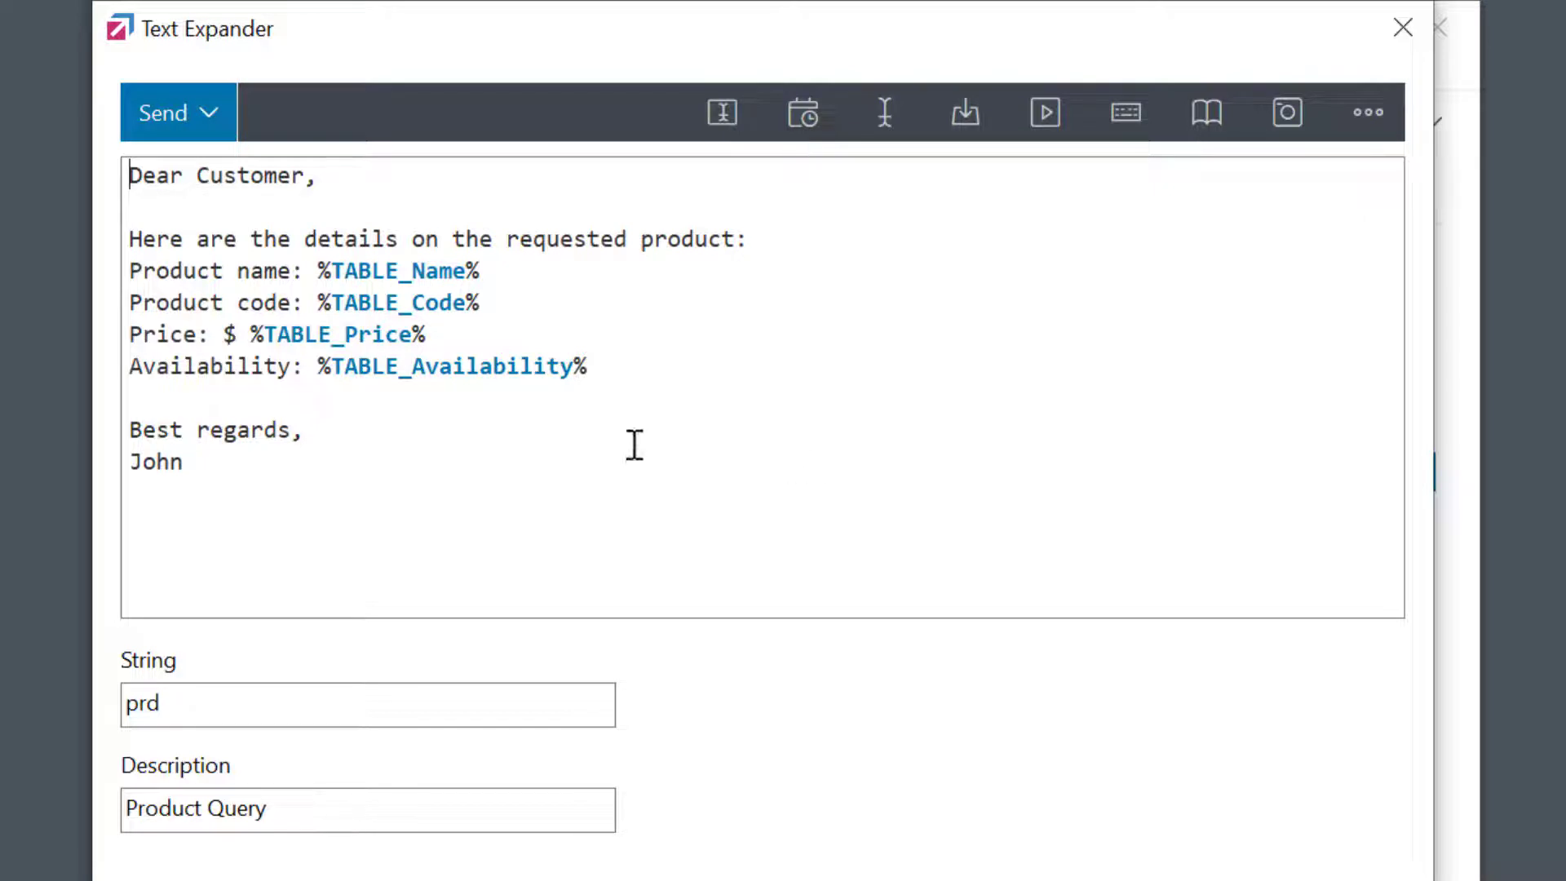
- Add 'Quantity:' and 'Total price: $' lines below Availability
{"action": "left_click", "coordinate": [163, 386]}
{"action": "key", "text": "Return"}
{"action": "type", "text": "Quantity:"}
{"action": "key", "text": "Return"}
{"action": "type", "text": "Total price: $"}
{"action": "key", "text": "Return"}
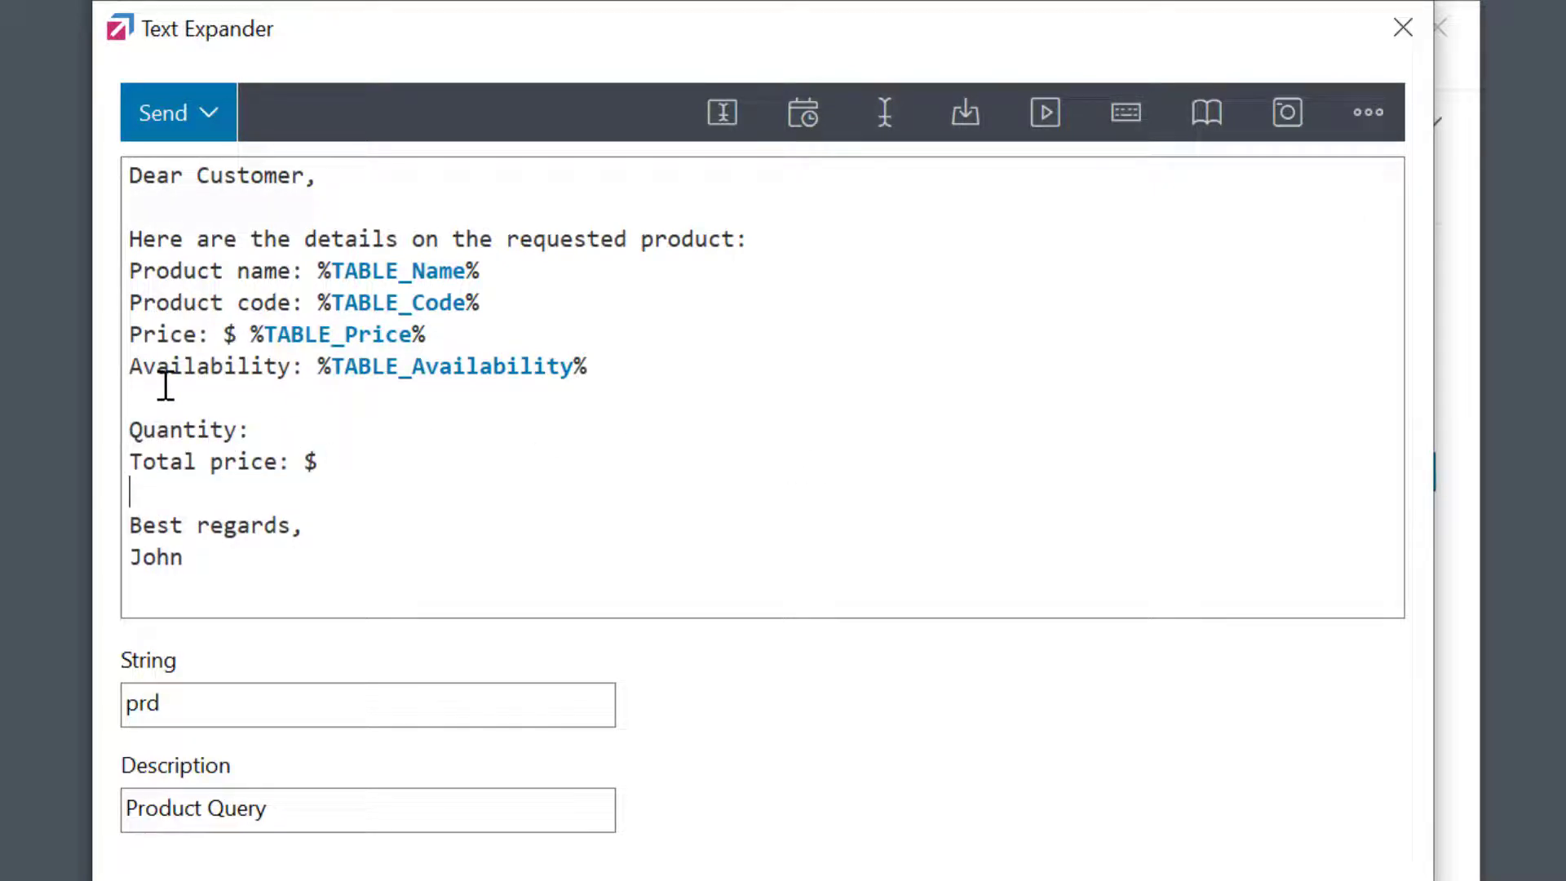
- Insert a Manual Text Input named Quantity, digits only, after 'Quantity:'
{"action": "left_click", "coordinate": [274, 427]}
{"action": "left_click", "coordinate": [733, 135]}
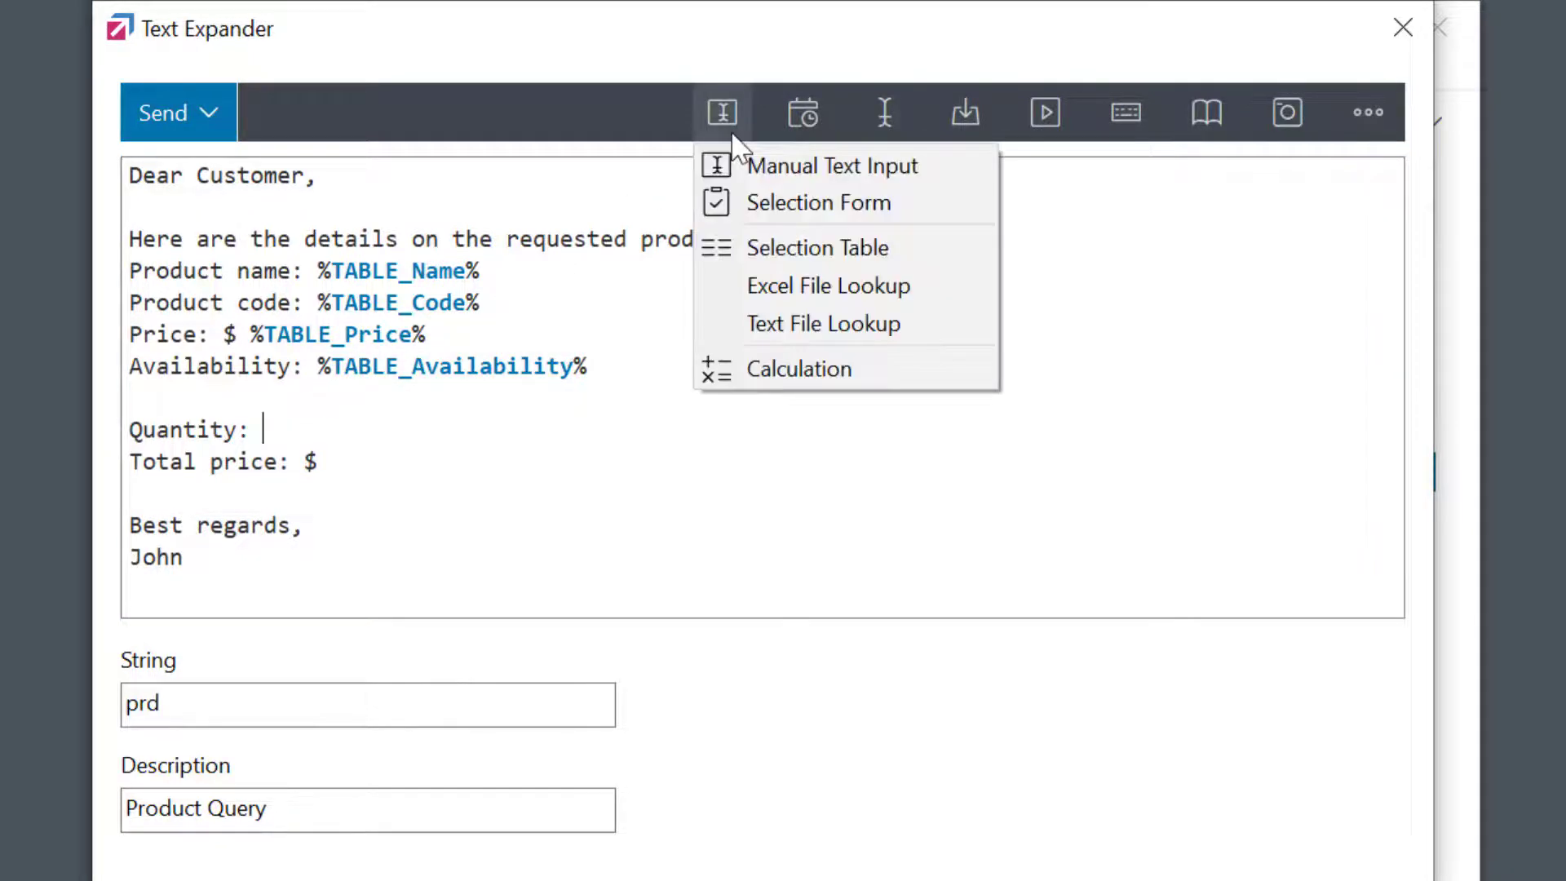
{"action": "left_click", "coordinate": [734, 167]}
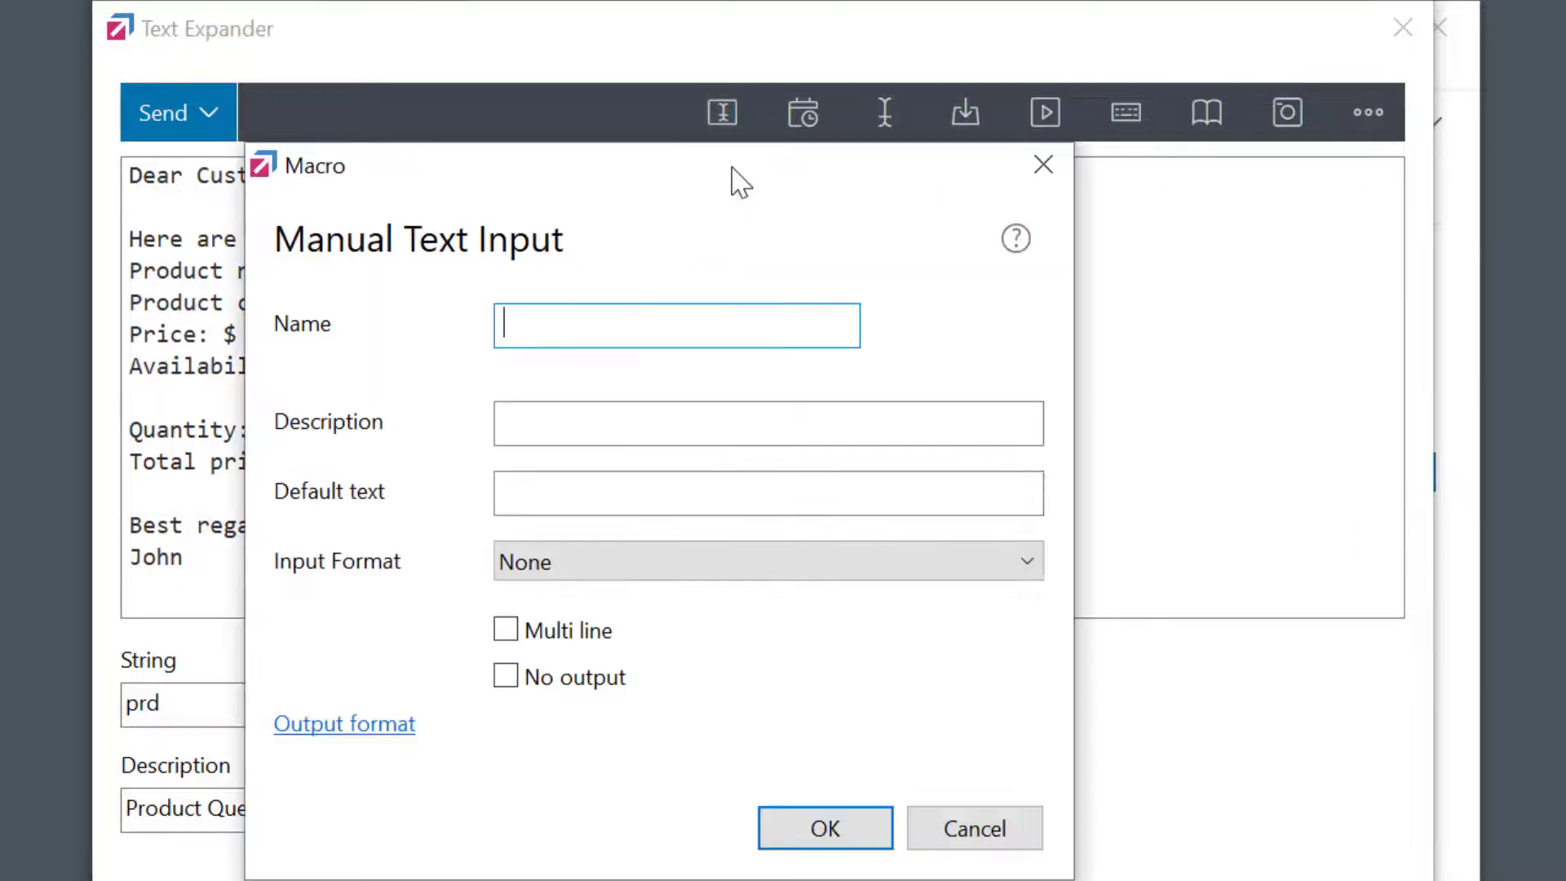
{"action": "type", "text": "Quantity"}
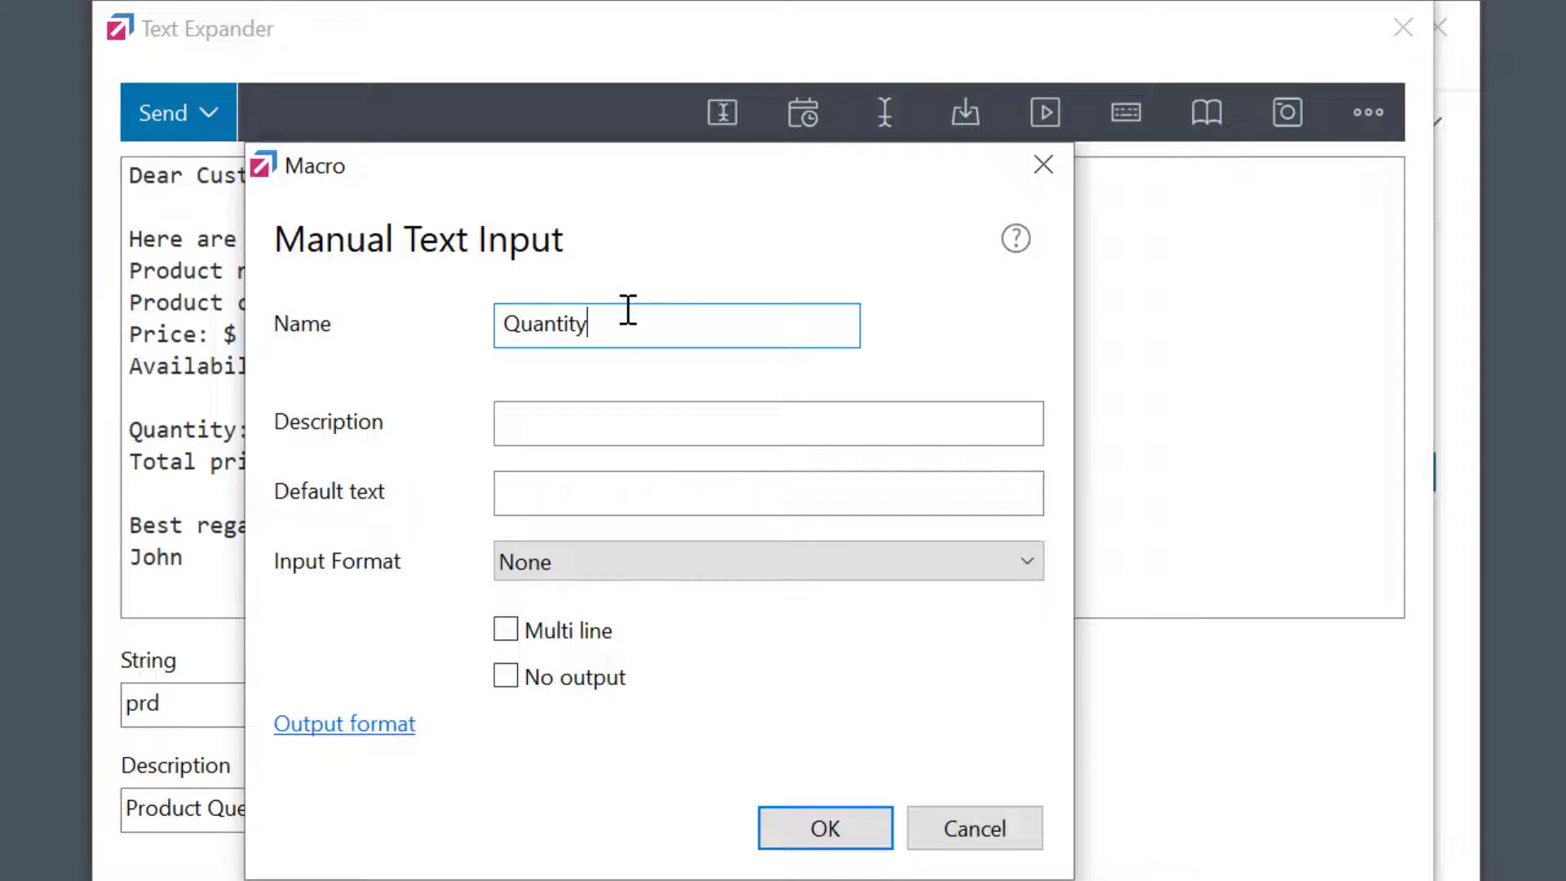
{"action": "left_click", "coordinate": [734, 562]}
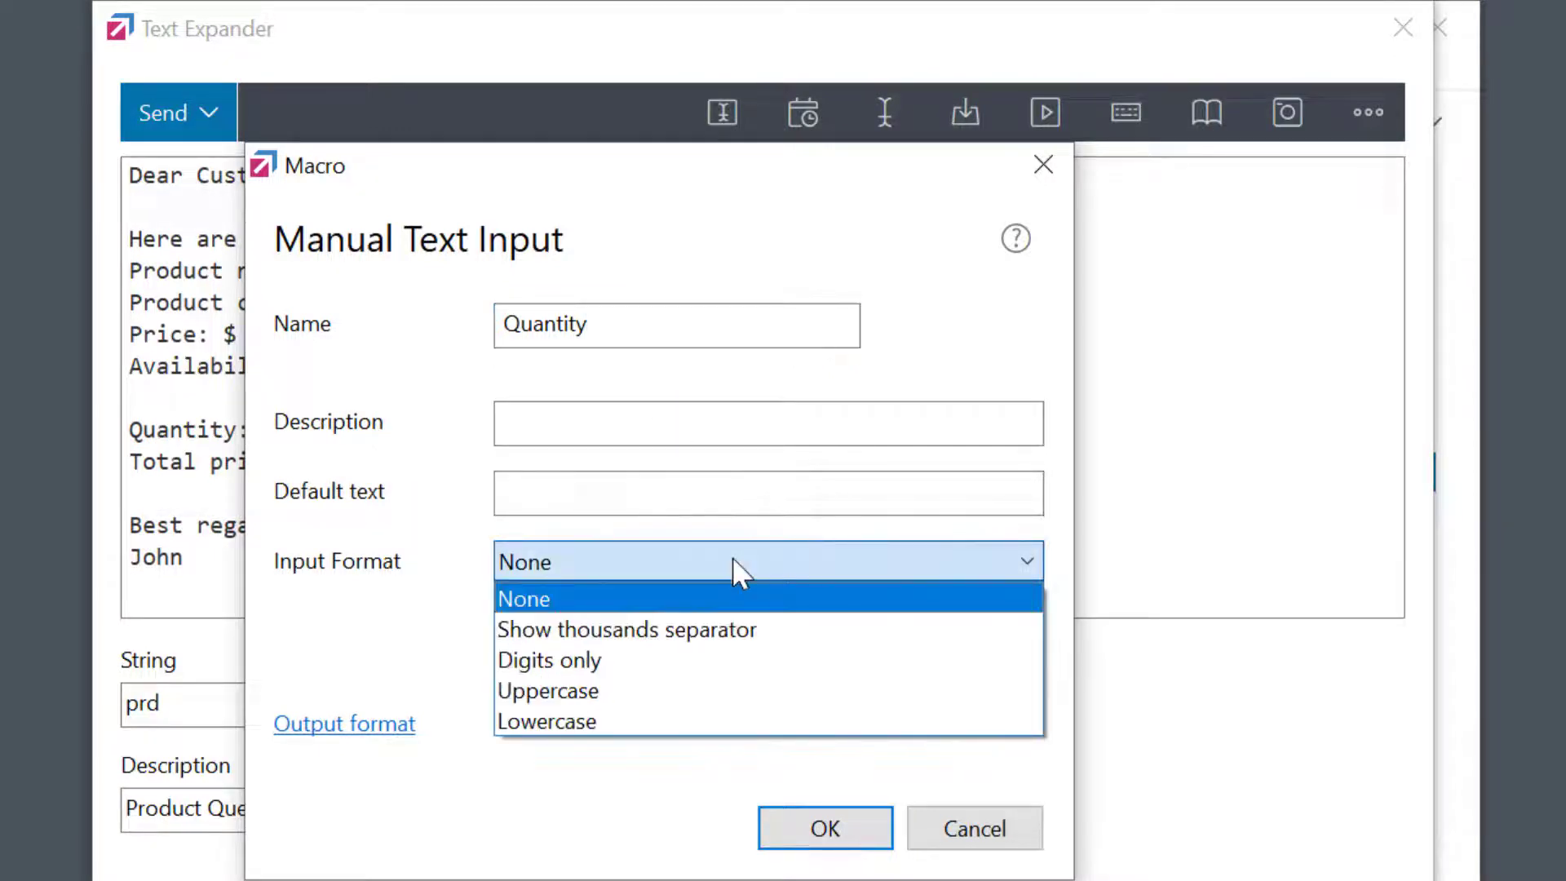
{"action": "left_click", "coordinate": [689, 661]}
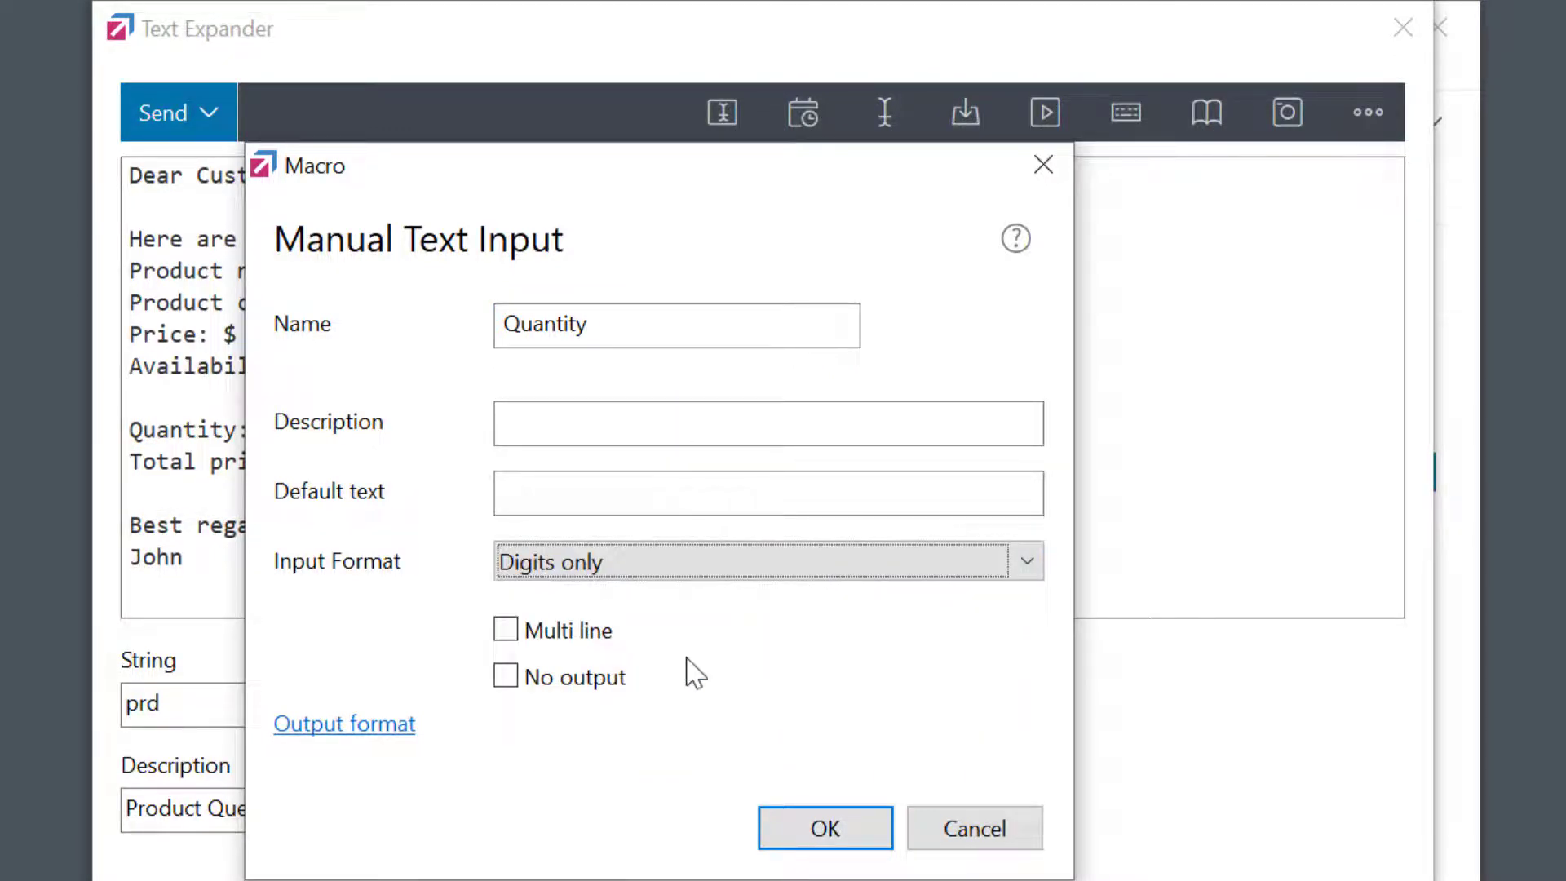
{"action": "left_click", "coordinate": [863, 833]}
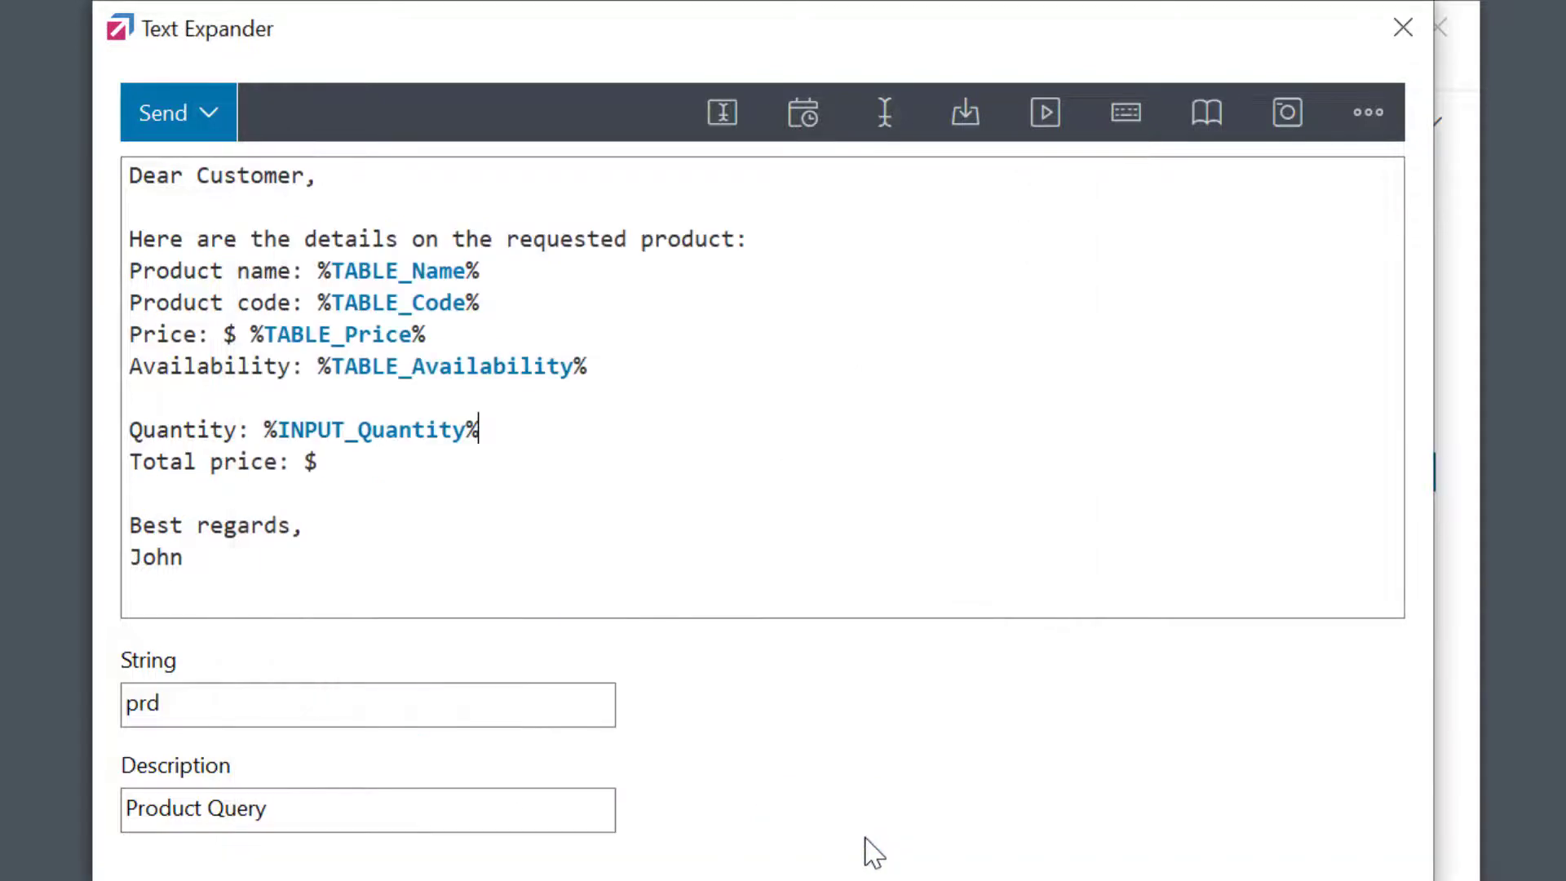
- Insert a TotalPrice calculation of INPUT_Quantity * TABLE_Price after 'Total price: $'
{"action": "left_click", "coordinate": [352, 461]}
{"action": "left_click", "coordinate": [732, 110]}
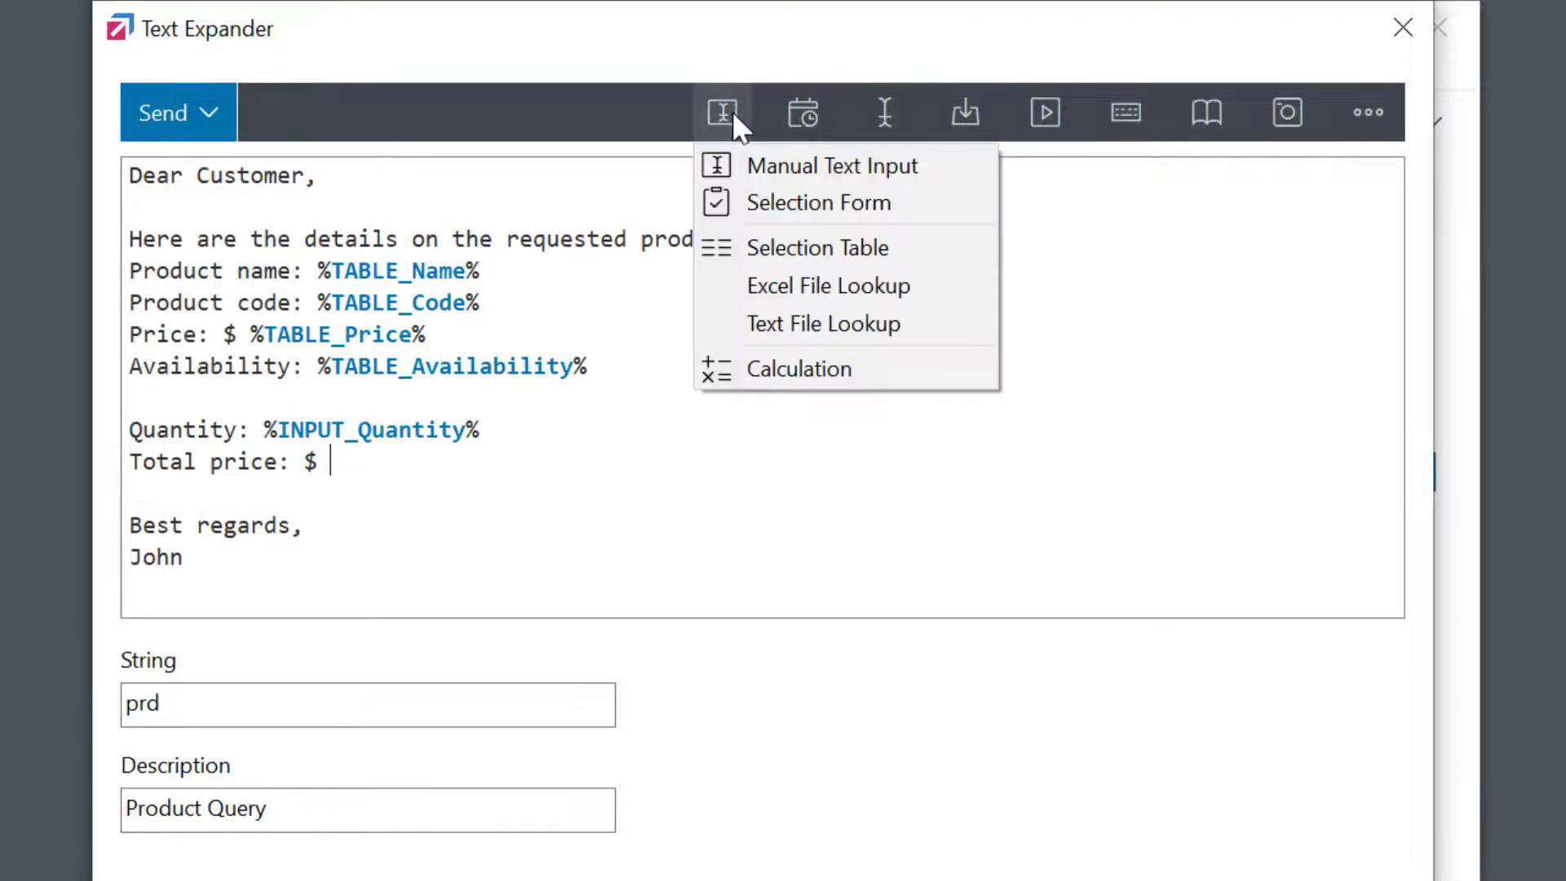
{"action": "left_click", "coordinate": [862, 373]}
{"action": "type", "text": "TotalPrice"}
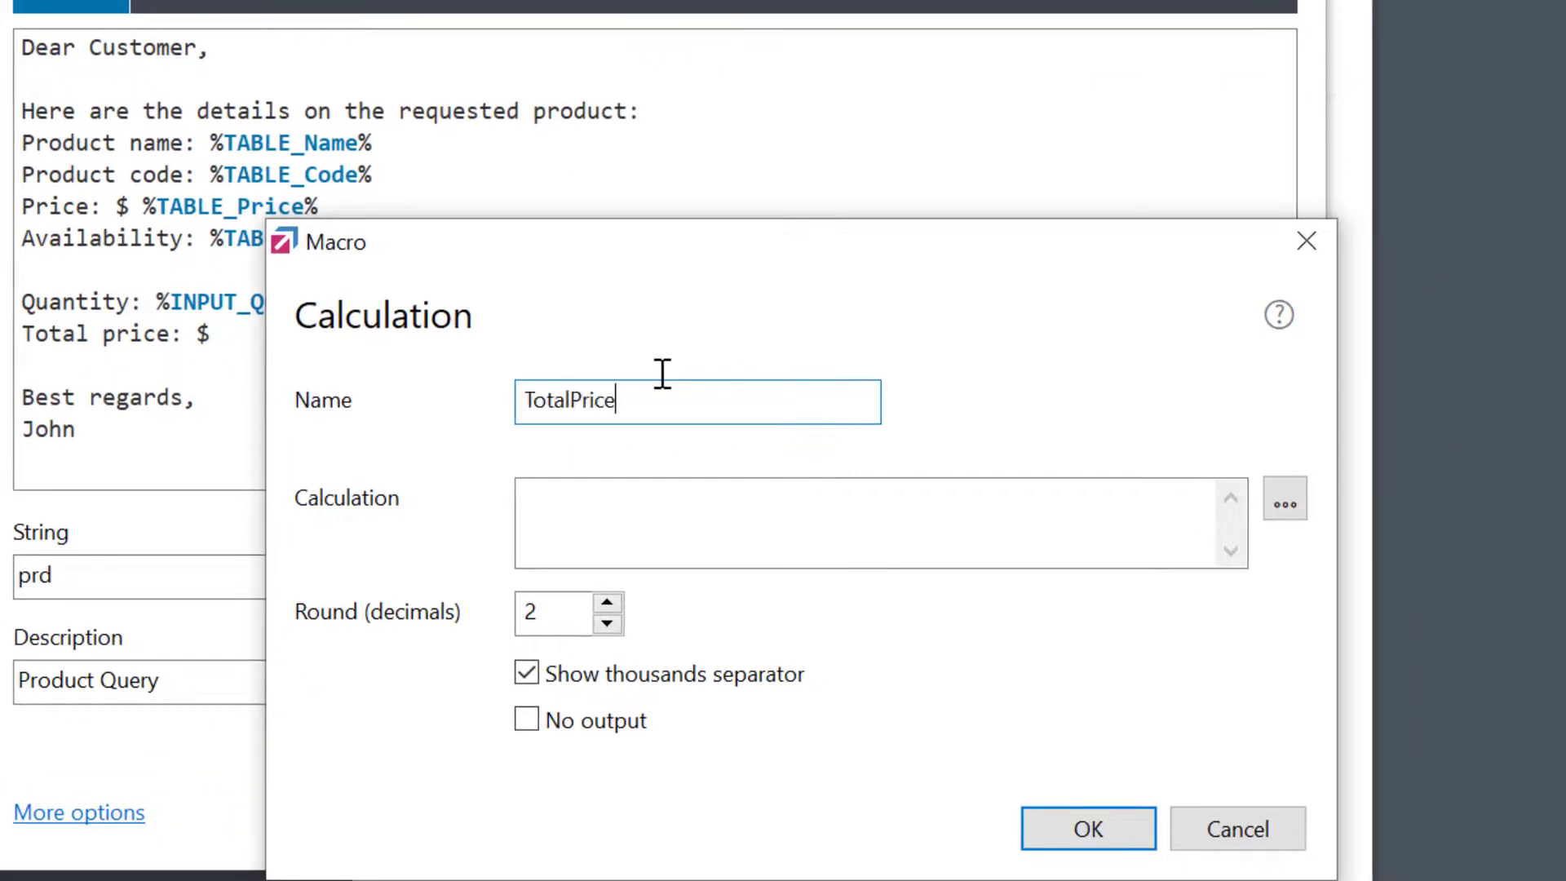
{"action": "left_click", "coordinate": [667, 493]}
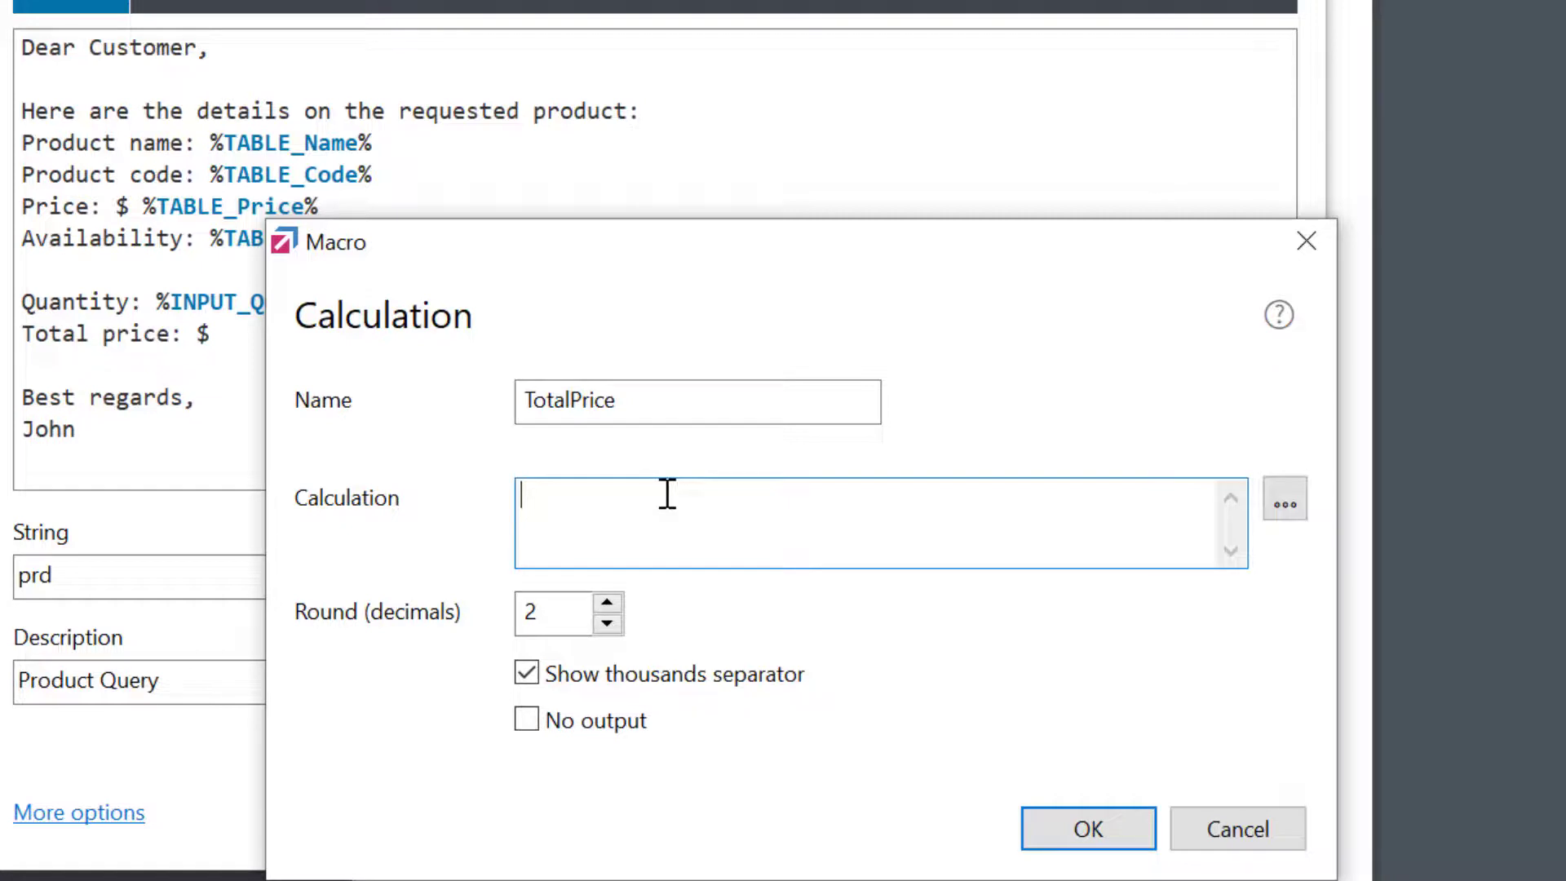
{"action": "left_click", "coordinate": [1296, 511]}
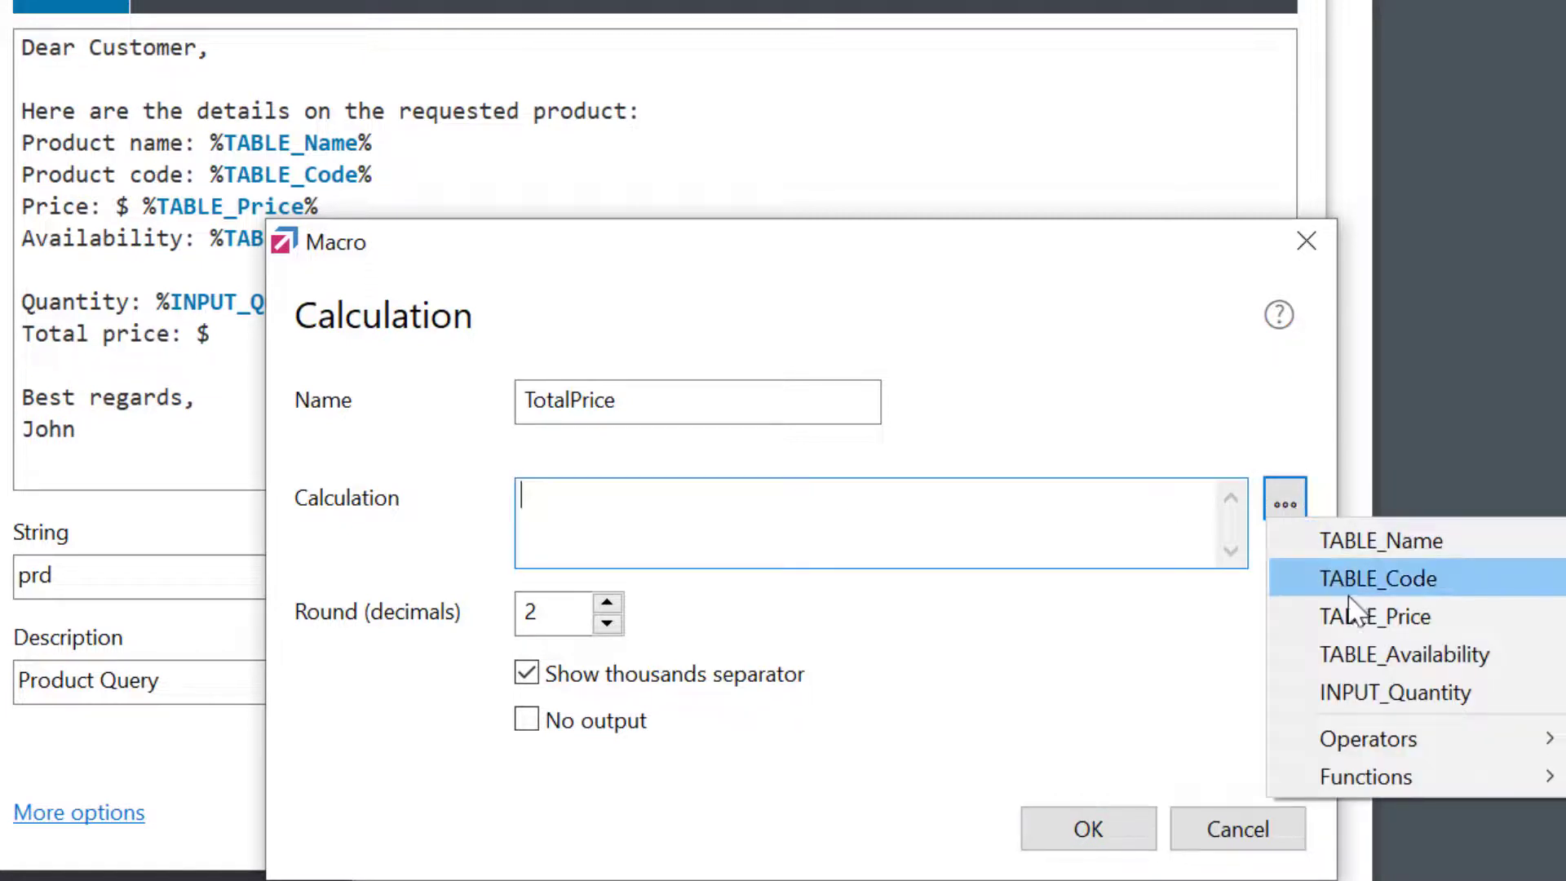
{"action": "left_click", "coordinate": [1406, 693]}
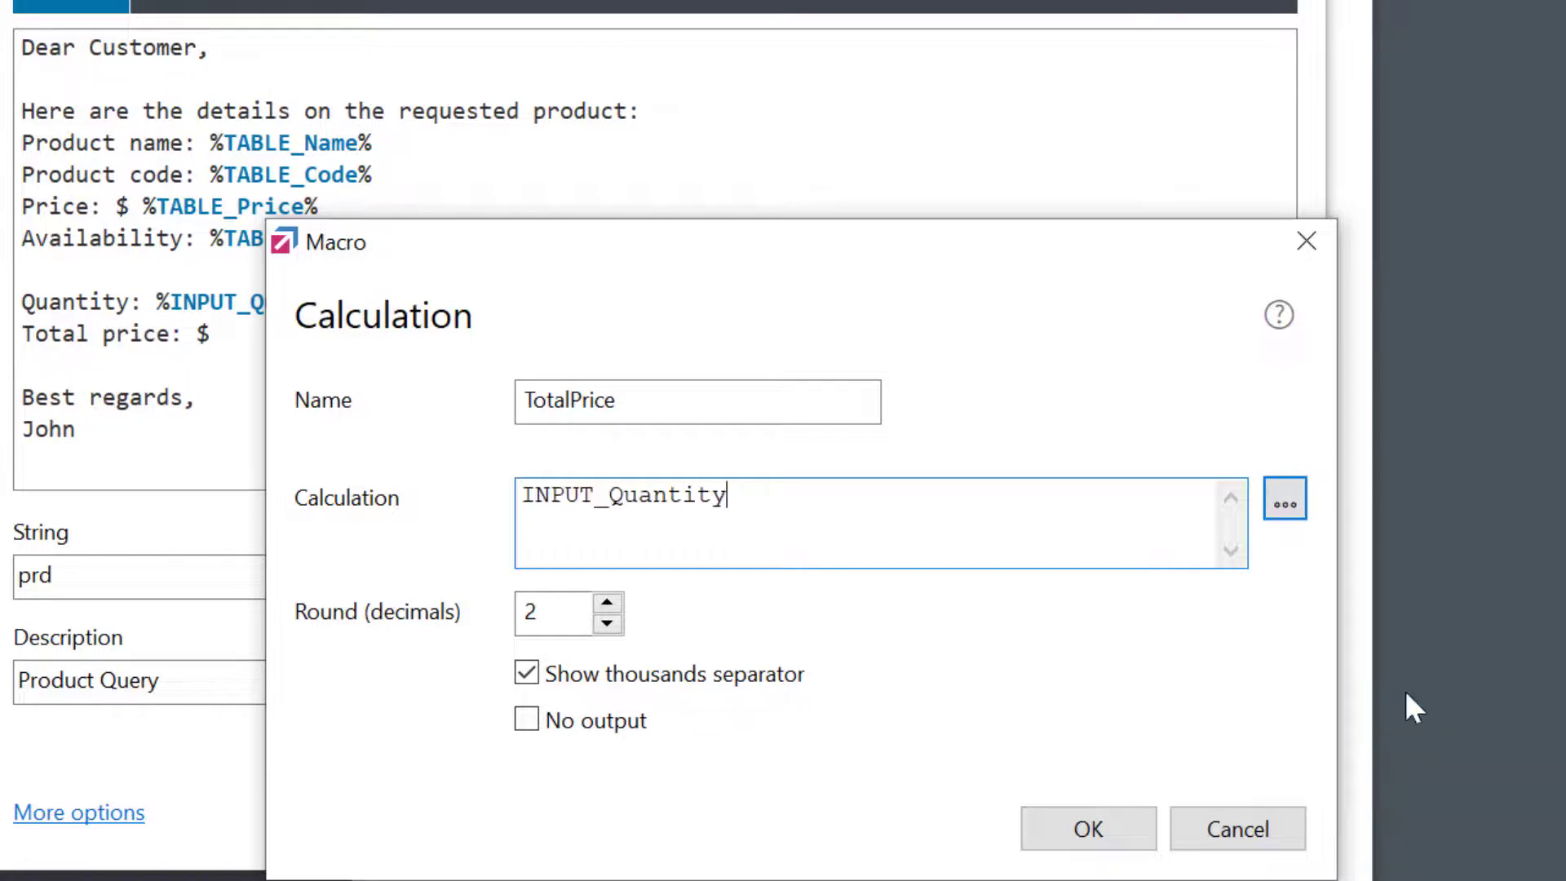
{"action": "type", "text": "*"}
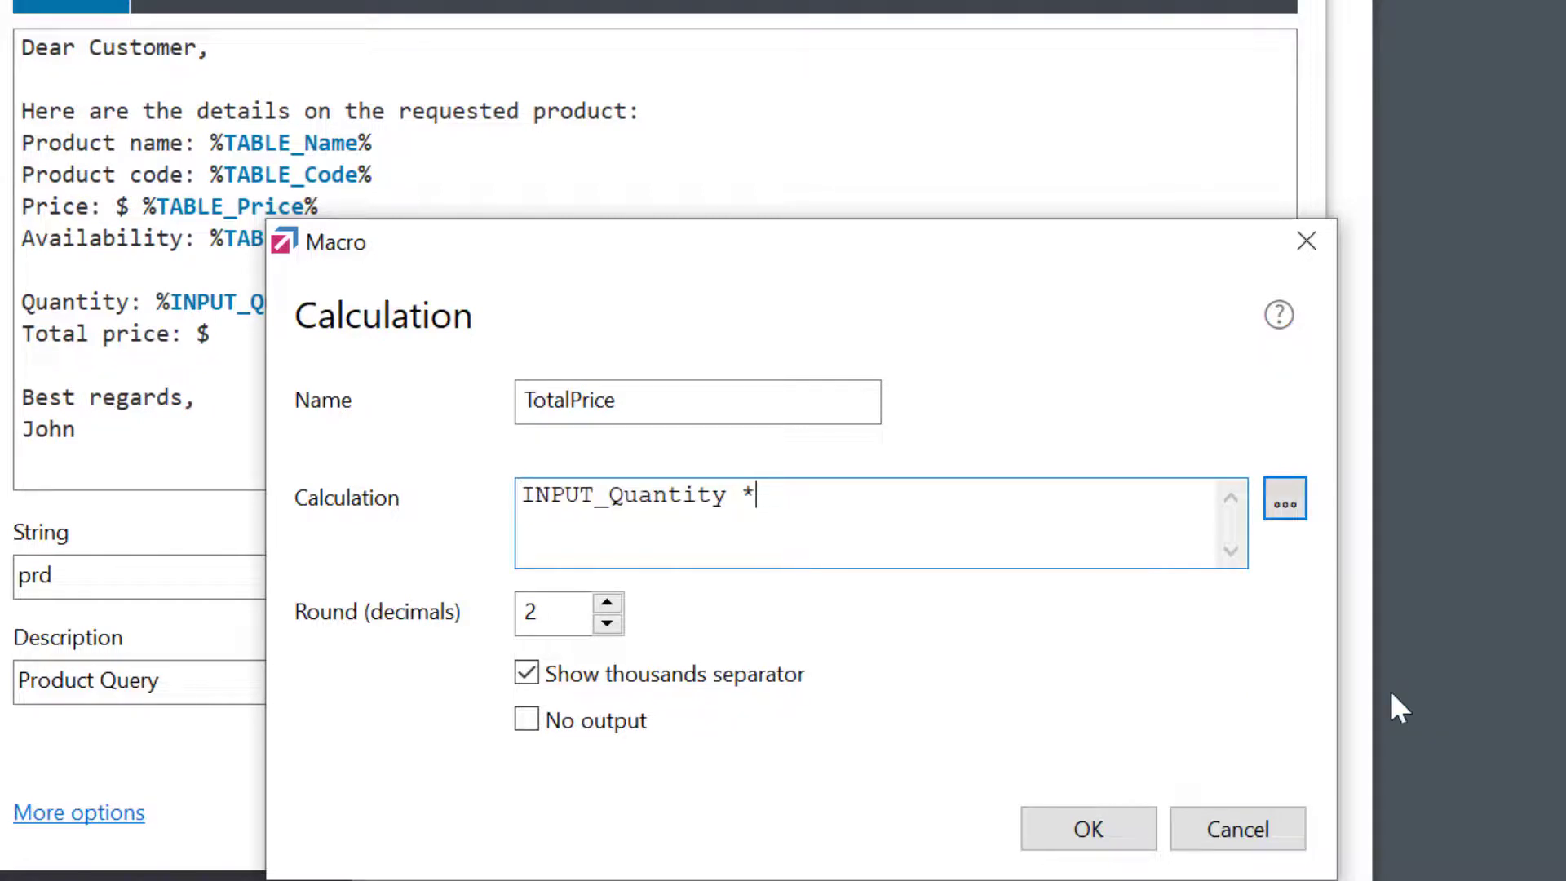
{"action": "left_click", "coordinate": [1305, 514]}
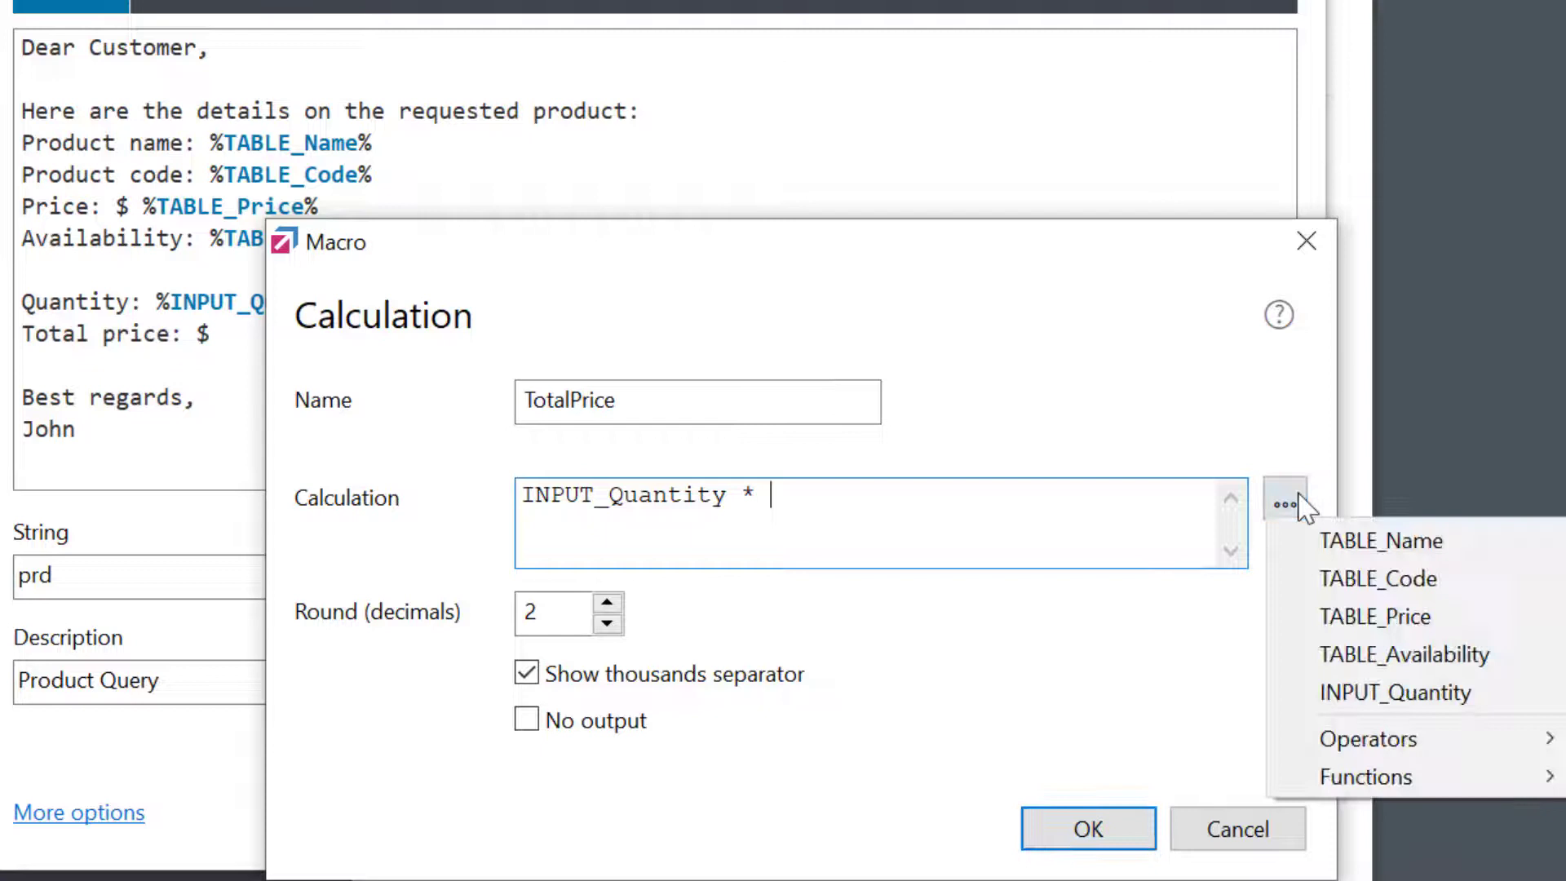
{"action": "left_click", "coordinate": [1366, 629]}
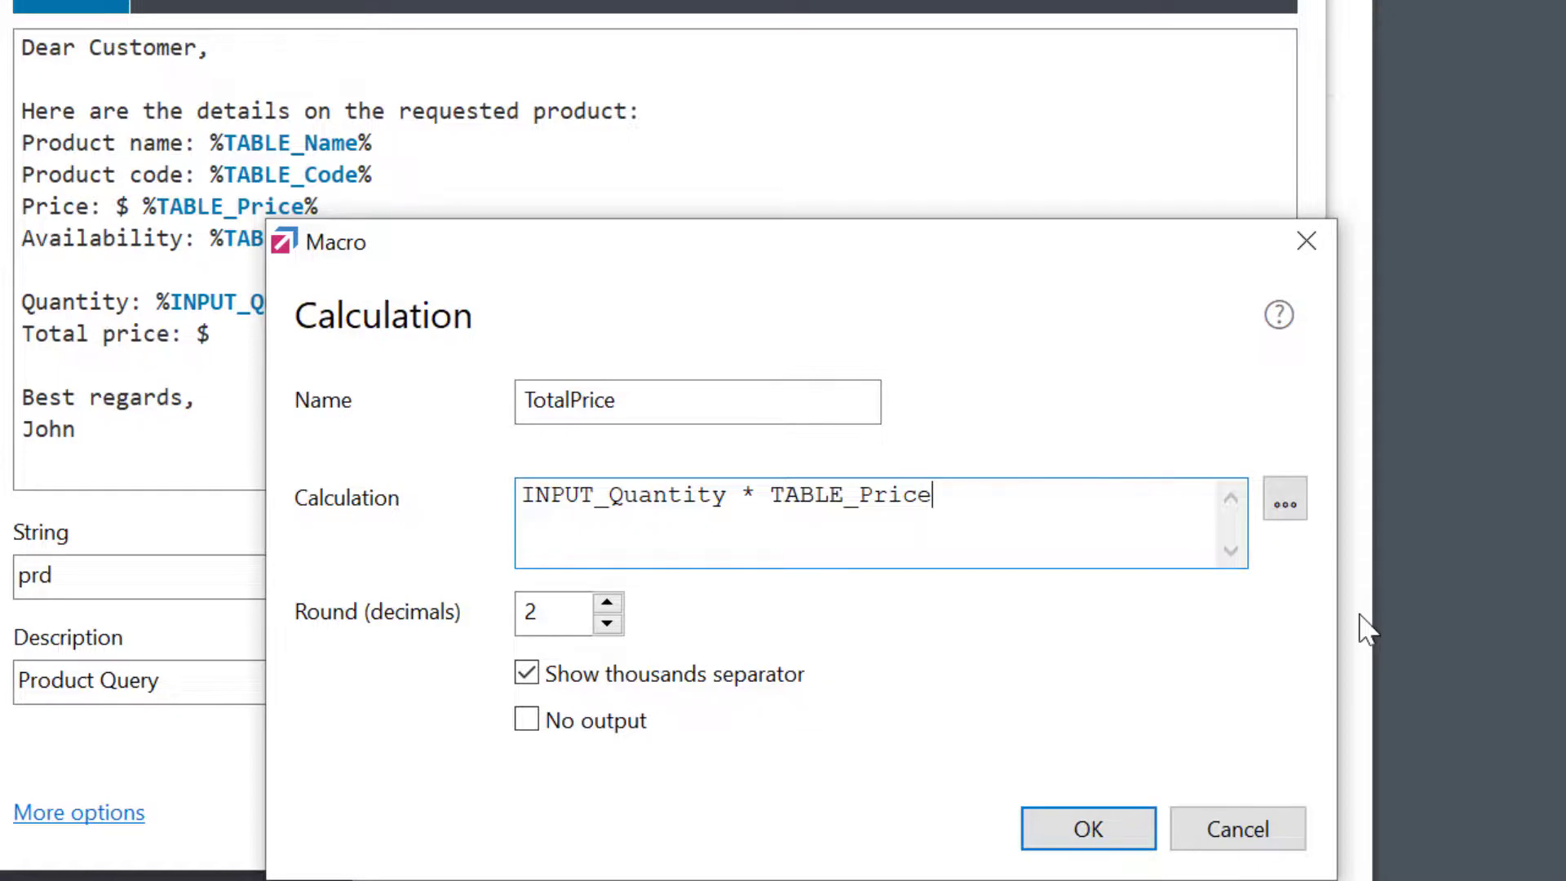
{"action": "left_click", "coordinate": [1125, 842]}
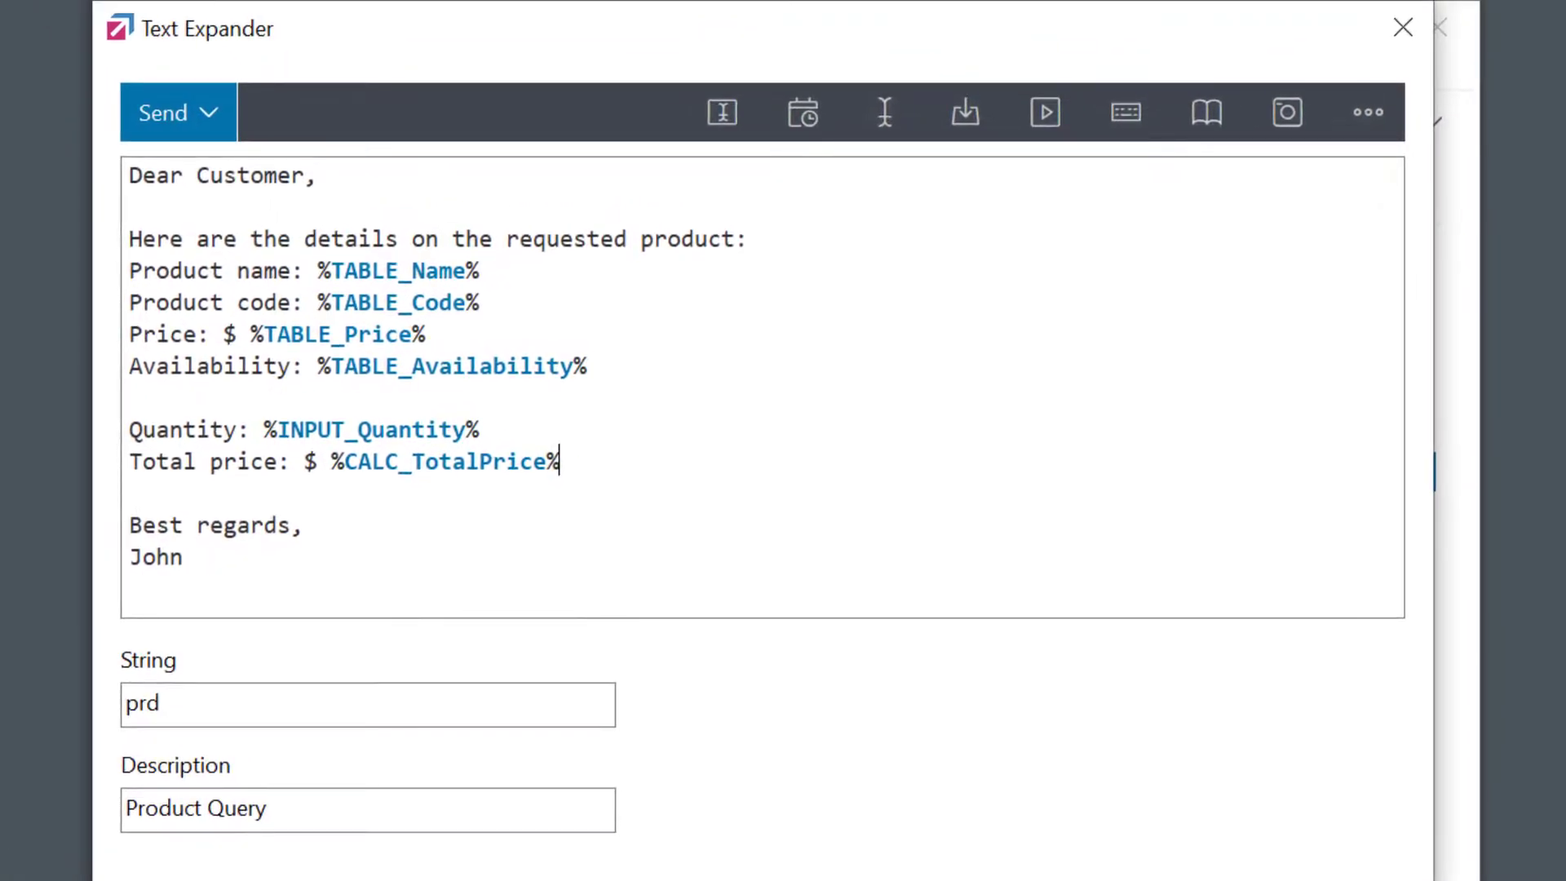
- Replace the greeting's word 'Customer' with a Manual Text Input named Customer
{"action": "left_click", "coordinate": [240, 180]}
{"action": "double_click", "coordinate": [241, 179]}
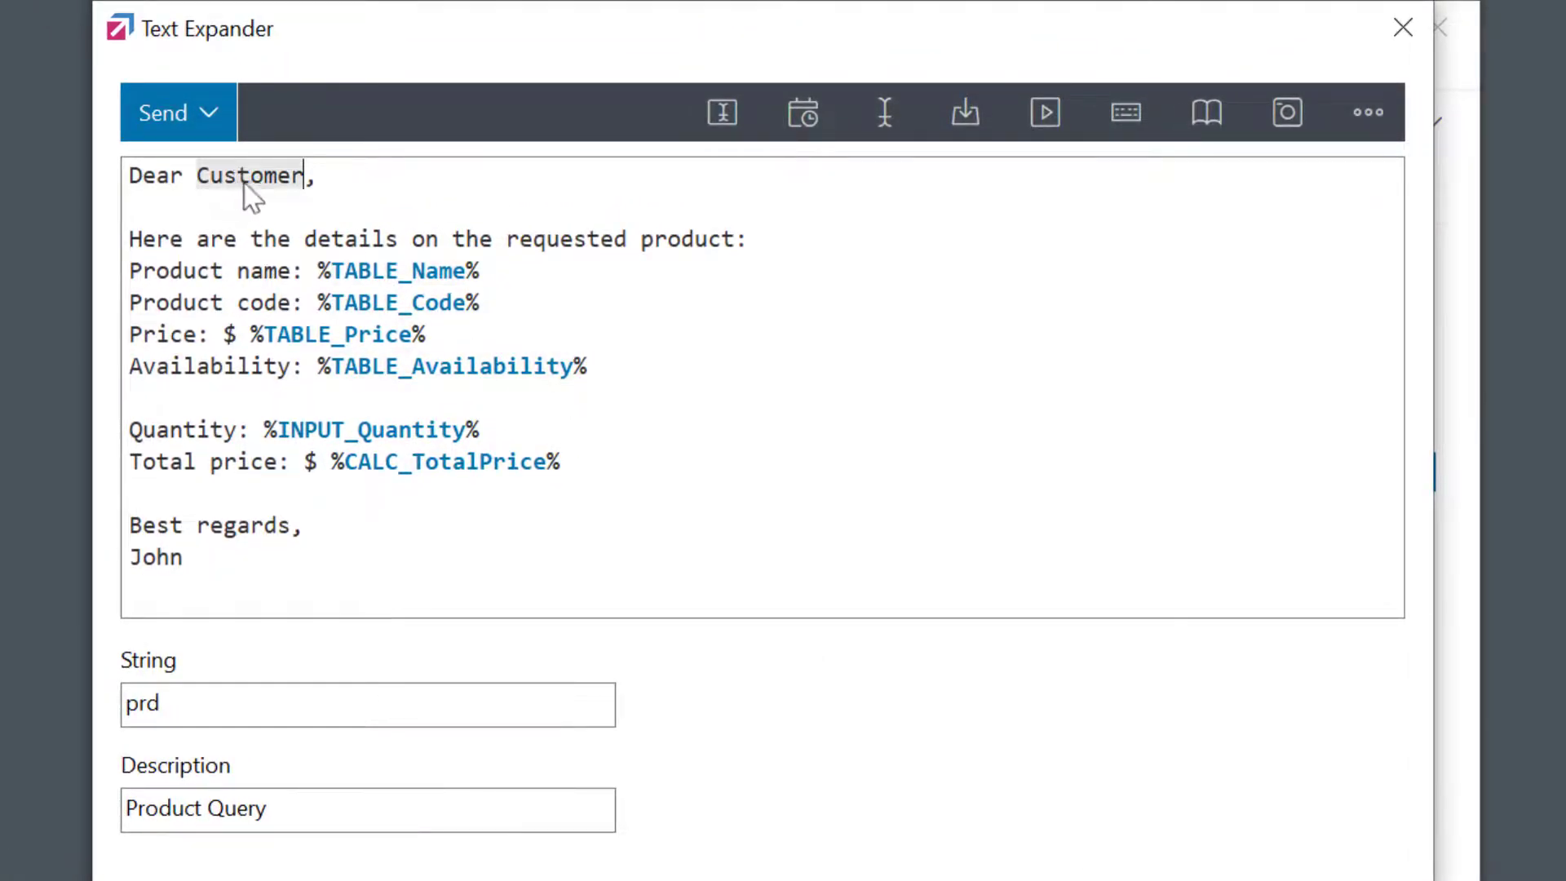
{"action": "left_click", "coordinate": [722, 114]}
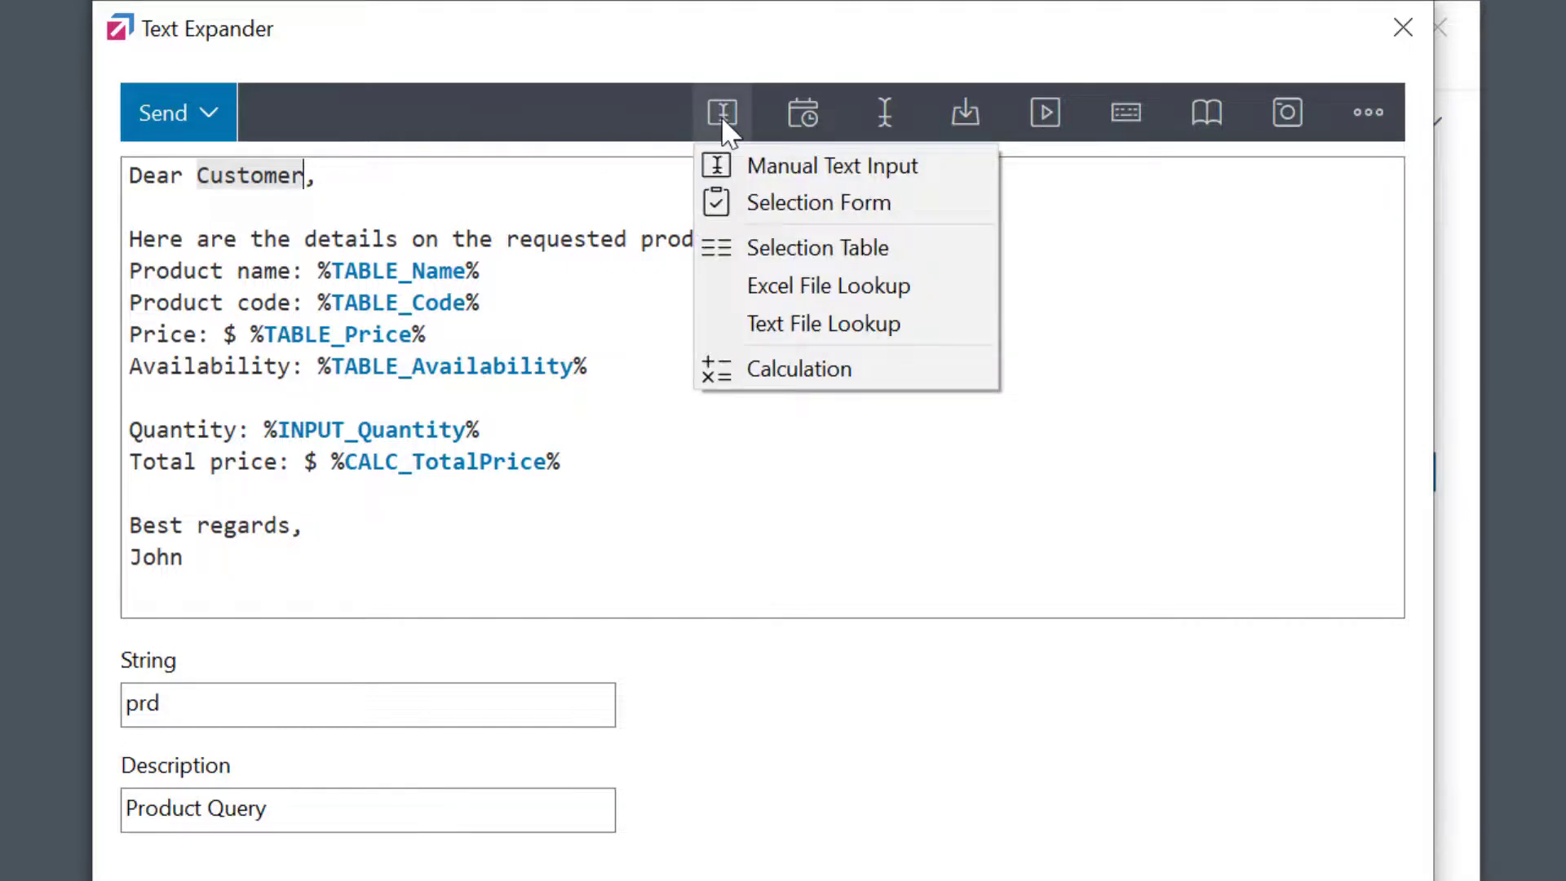
{"action": "left_click", "coordinate": [775, 171]}
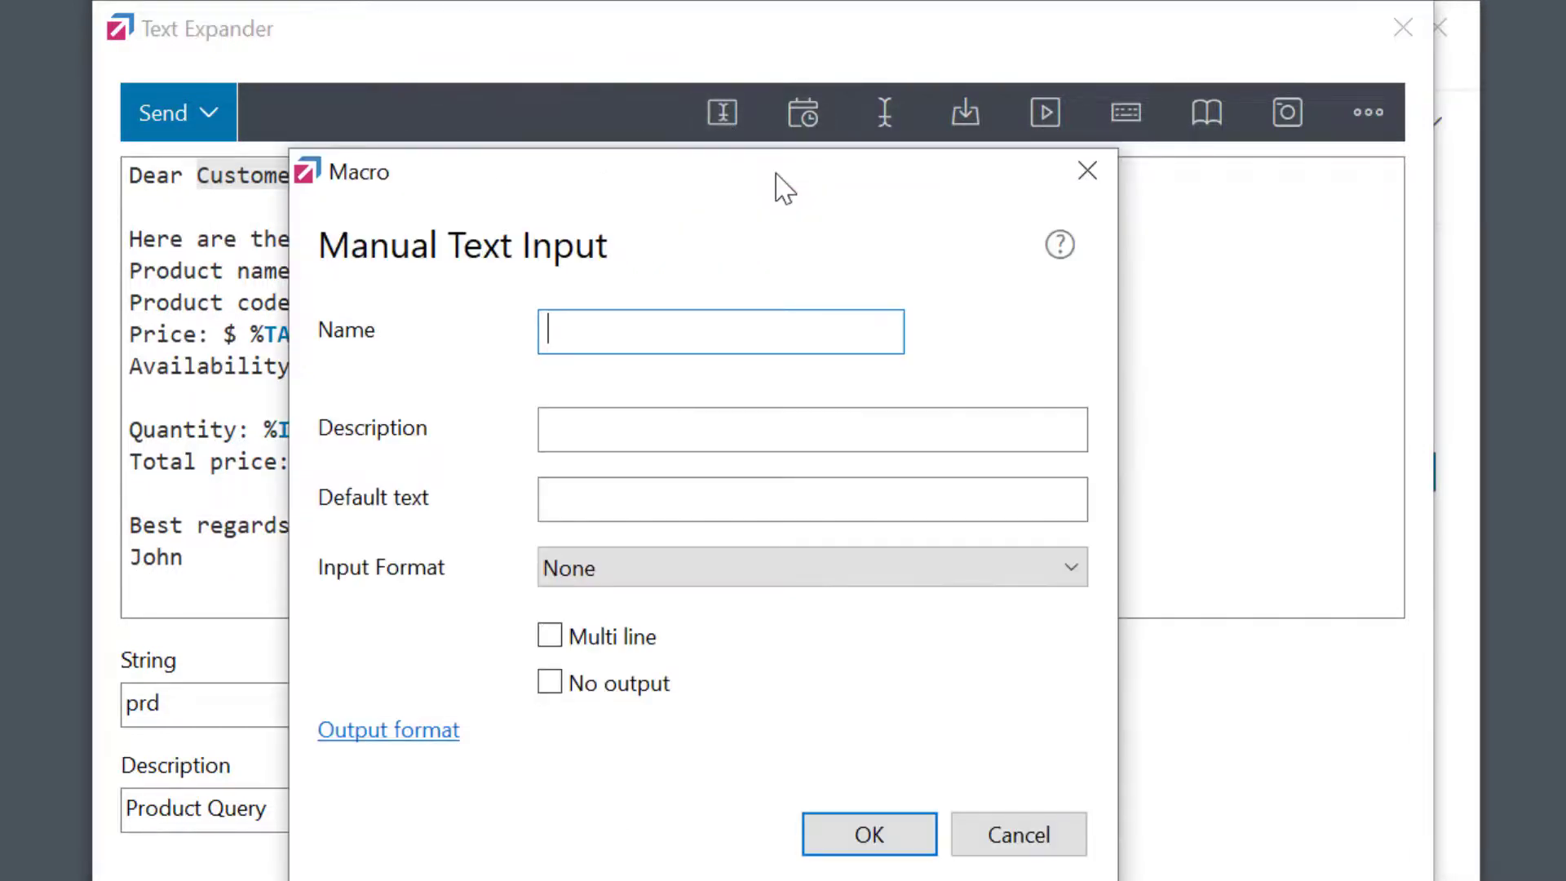
{"action": "type", "text": "Customer"}
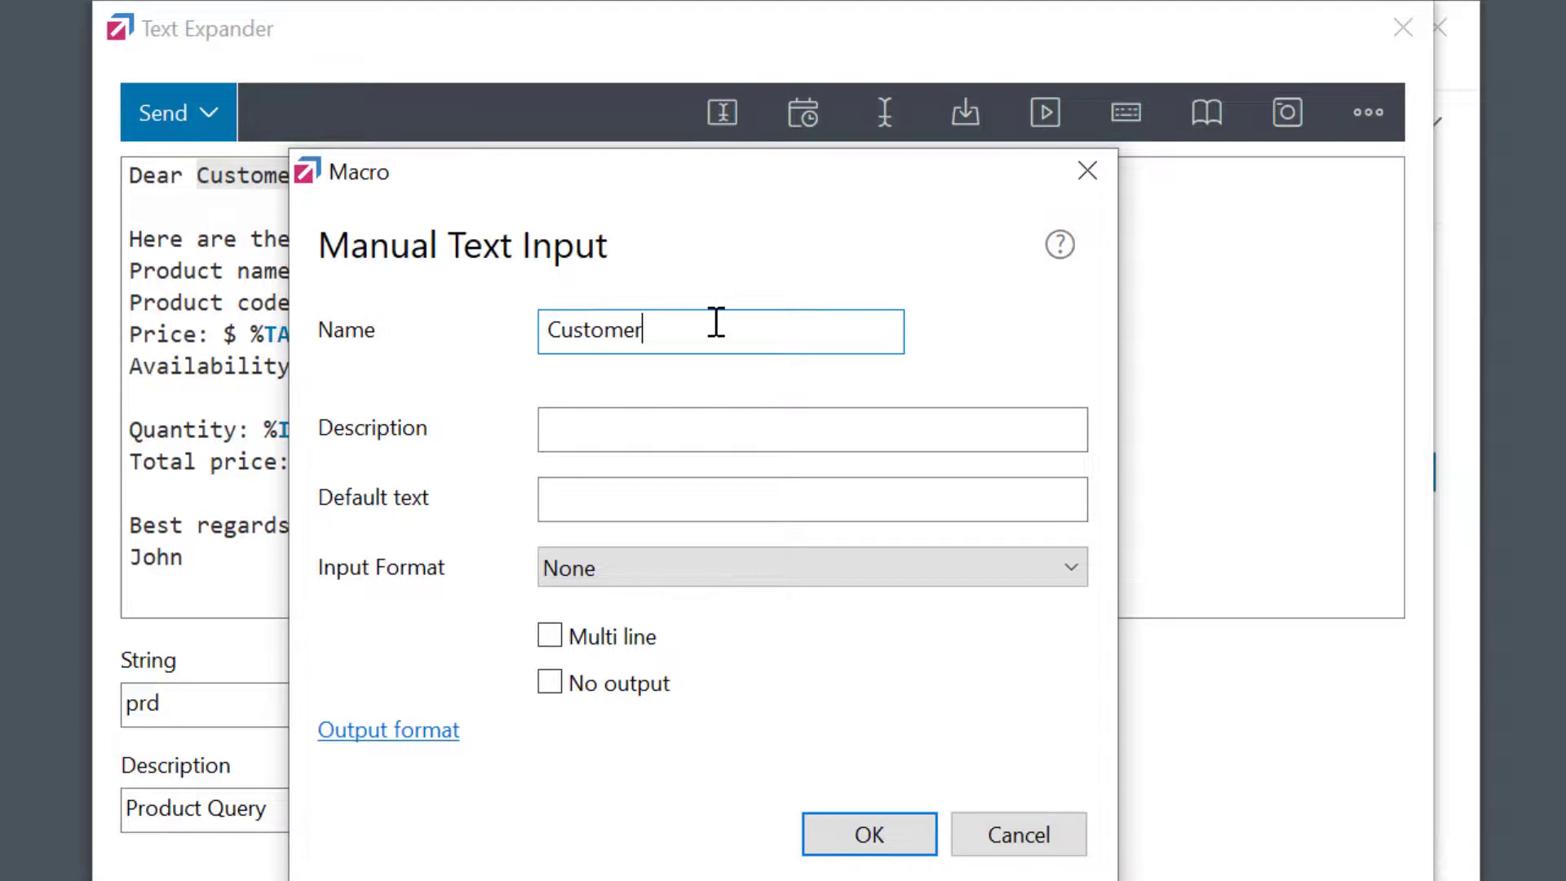
{"action": "left_click", "coordinate": [909, 832]}
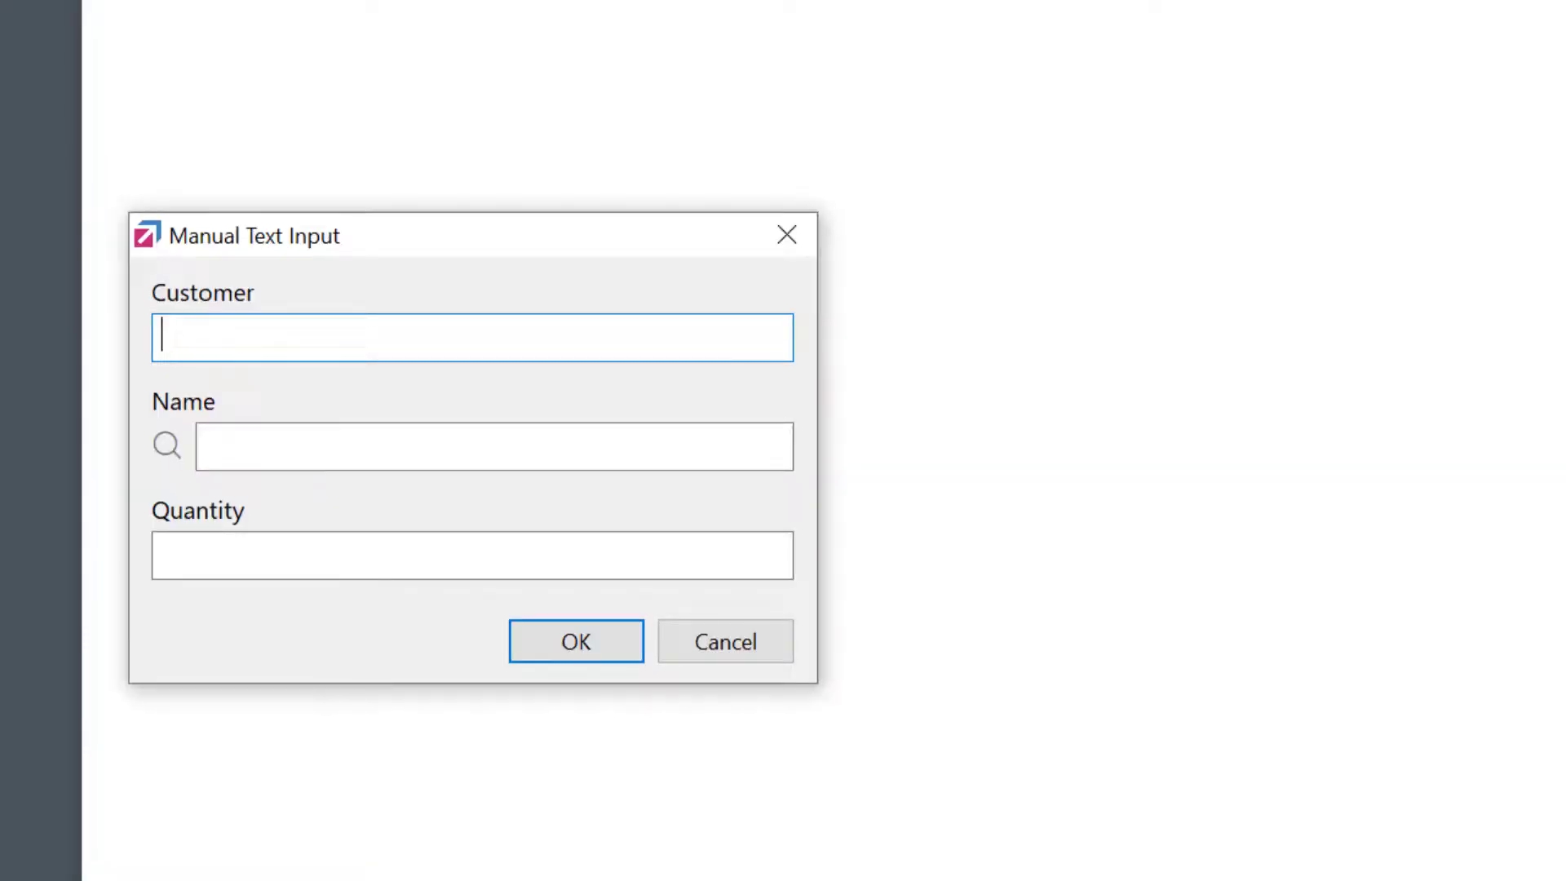
- Enter the customer's name and pick Ecotop Plus 15L from the product suggestions
{"action": "type", "text": "Jennifer"}
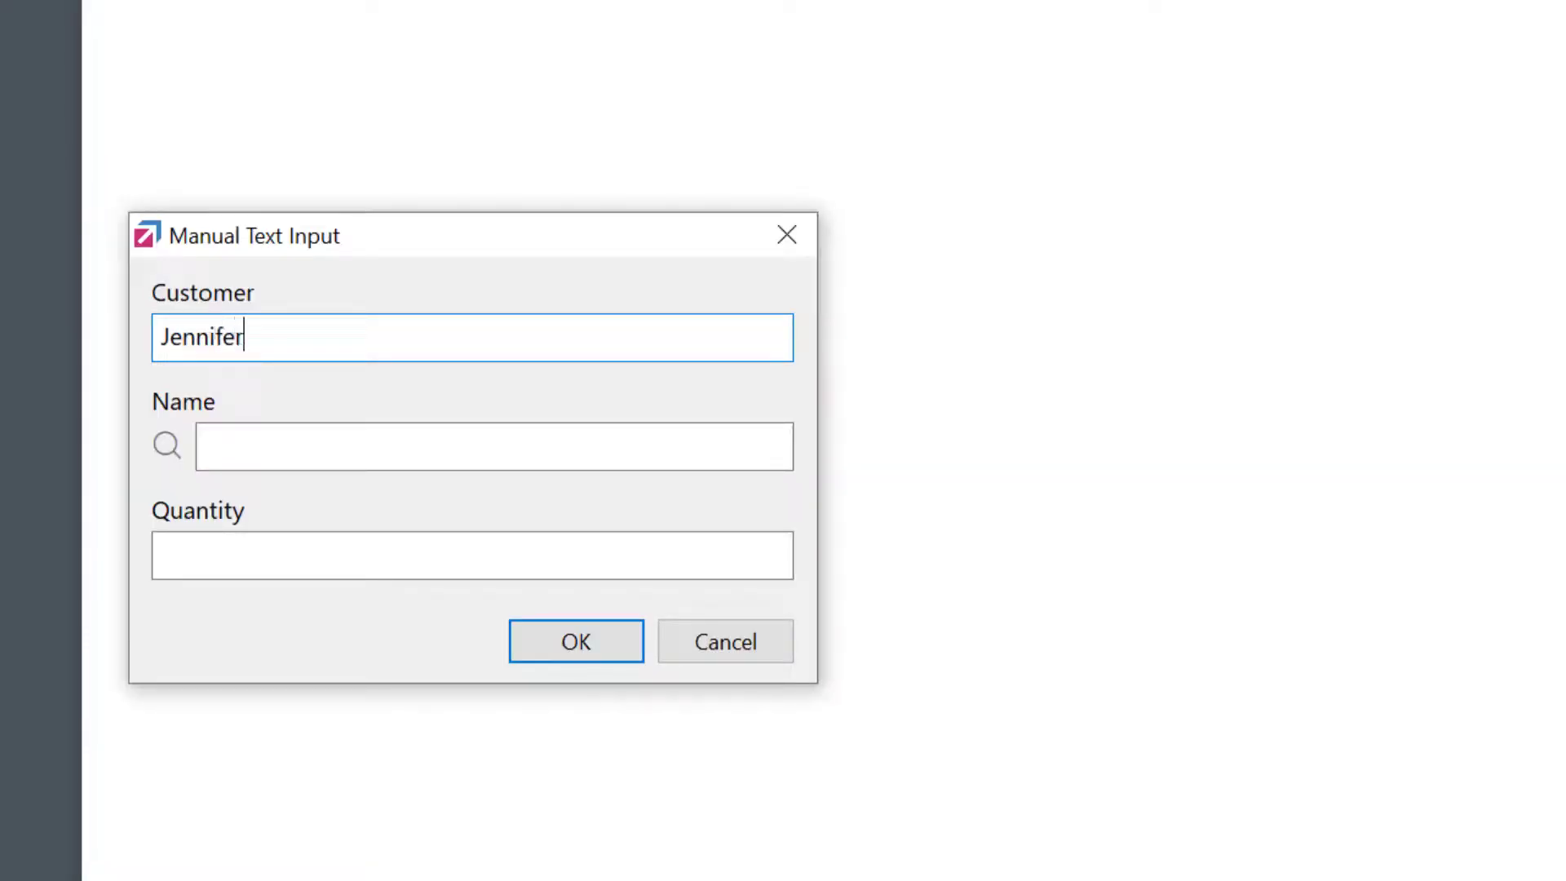
{"action": "left_click", "coordinate": [205, 447]}
{"action": "type", "text": "eco"}
{"action": "key", "text": "Down"}
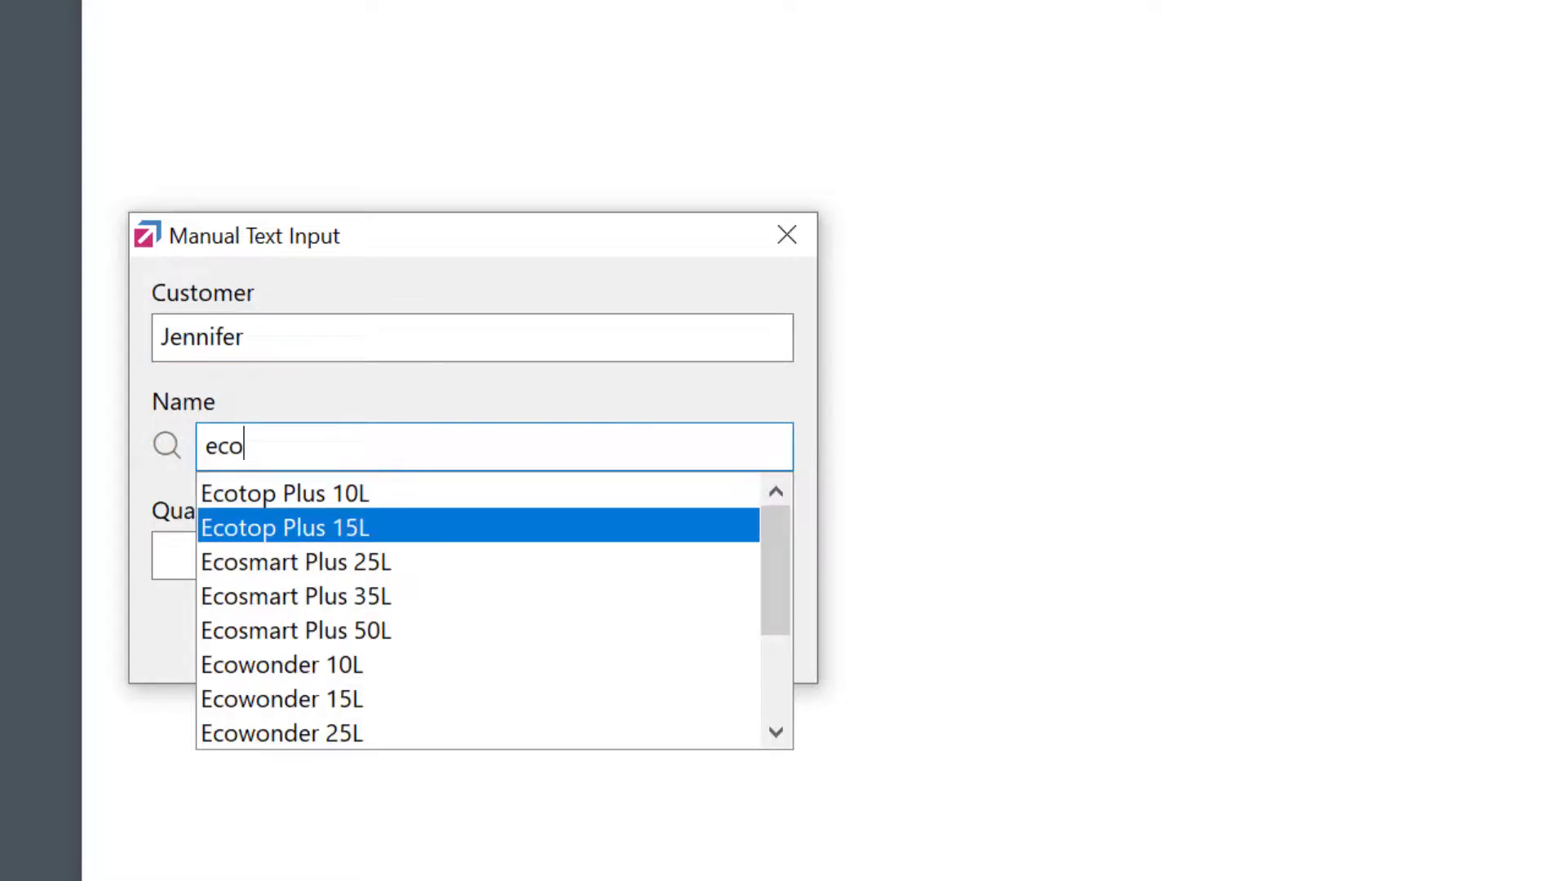
{"action": "key", "text": "Return"}
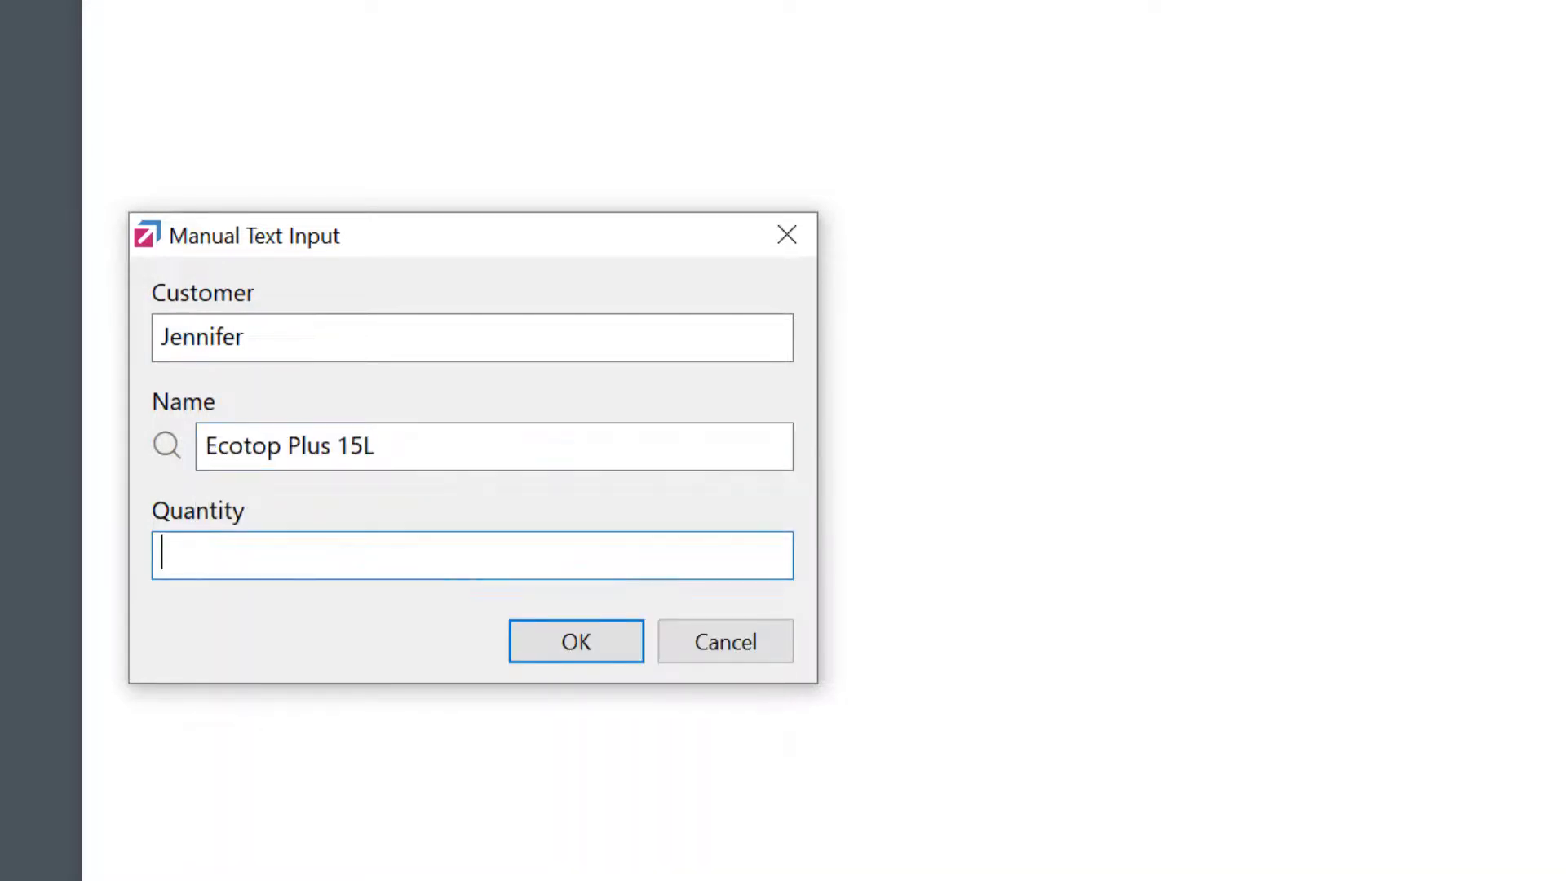
- Set quantity 10 and submit the form to insert the product letter
{"action": "type", "text": "10"}
{"action": "key", "text": "Return"}
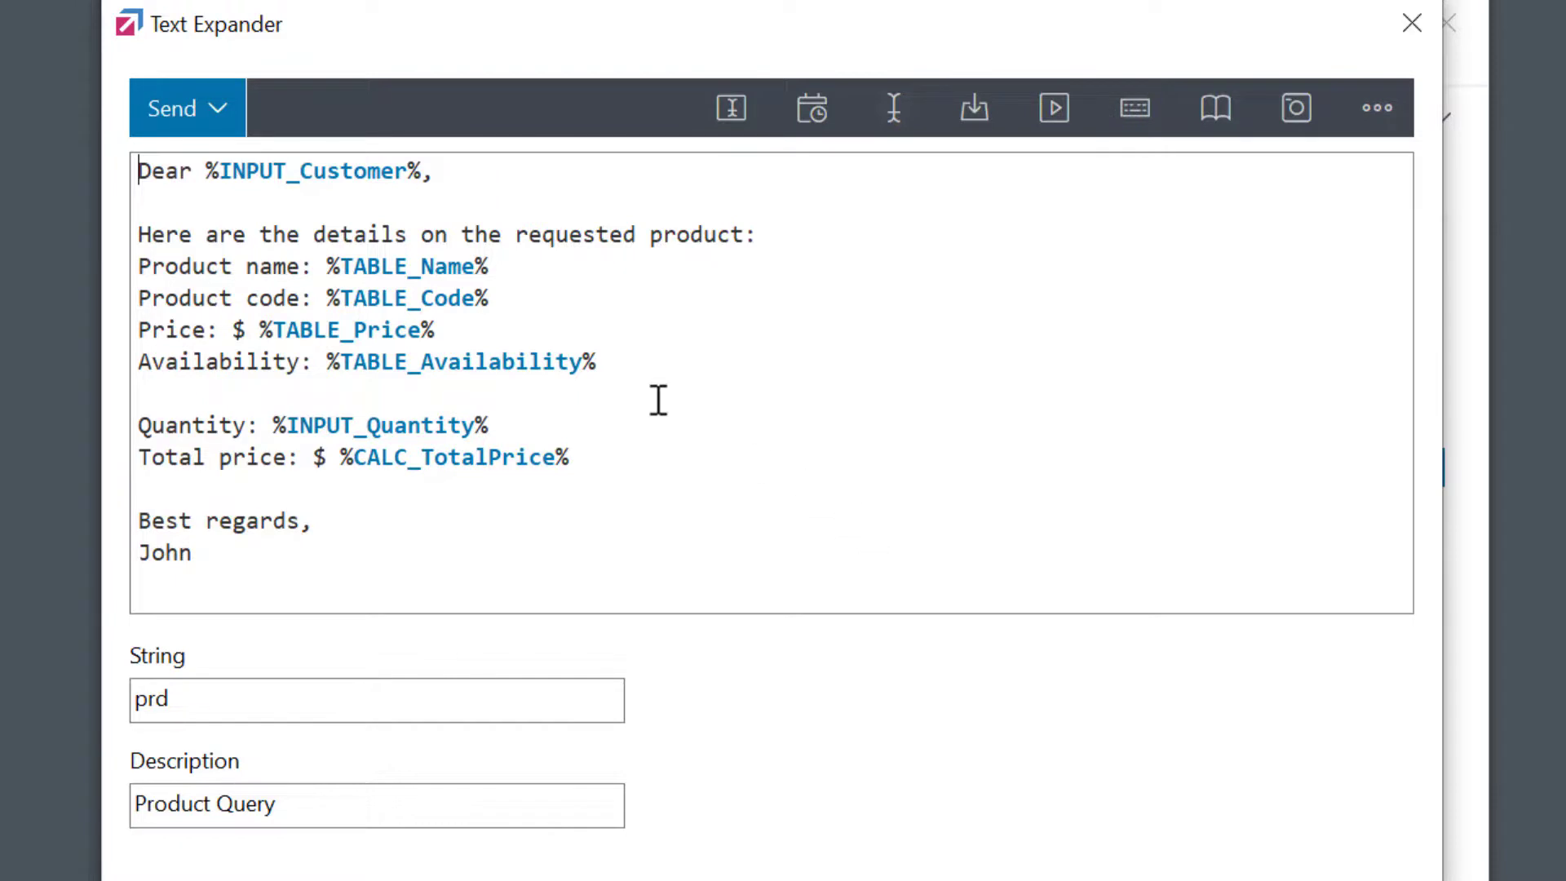
- Change the TABLE_Name Excel lookup's column number to 2,4
{"action": "left_click", "coordinate": [440, 270]}
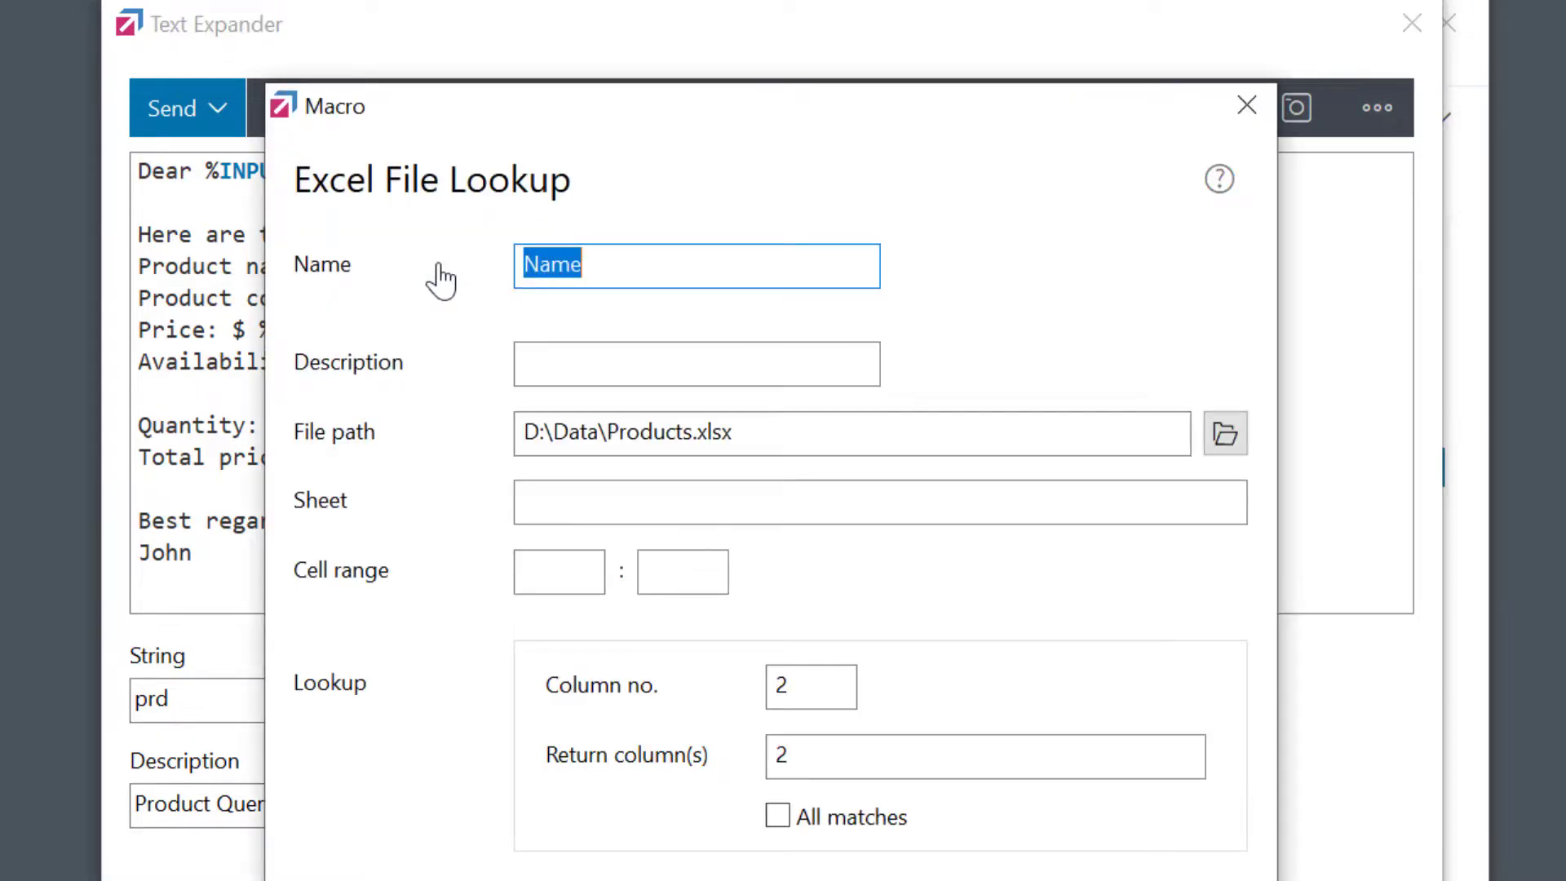
{"action": "left_click", "coordinate": [814, 684]}
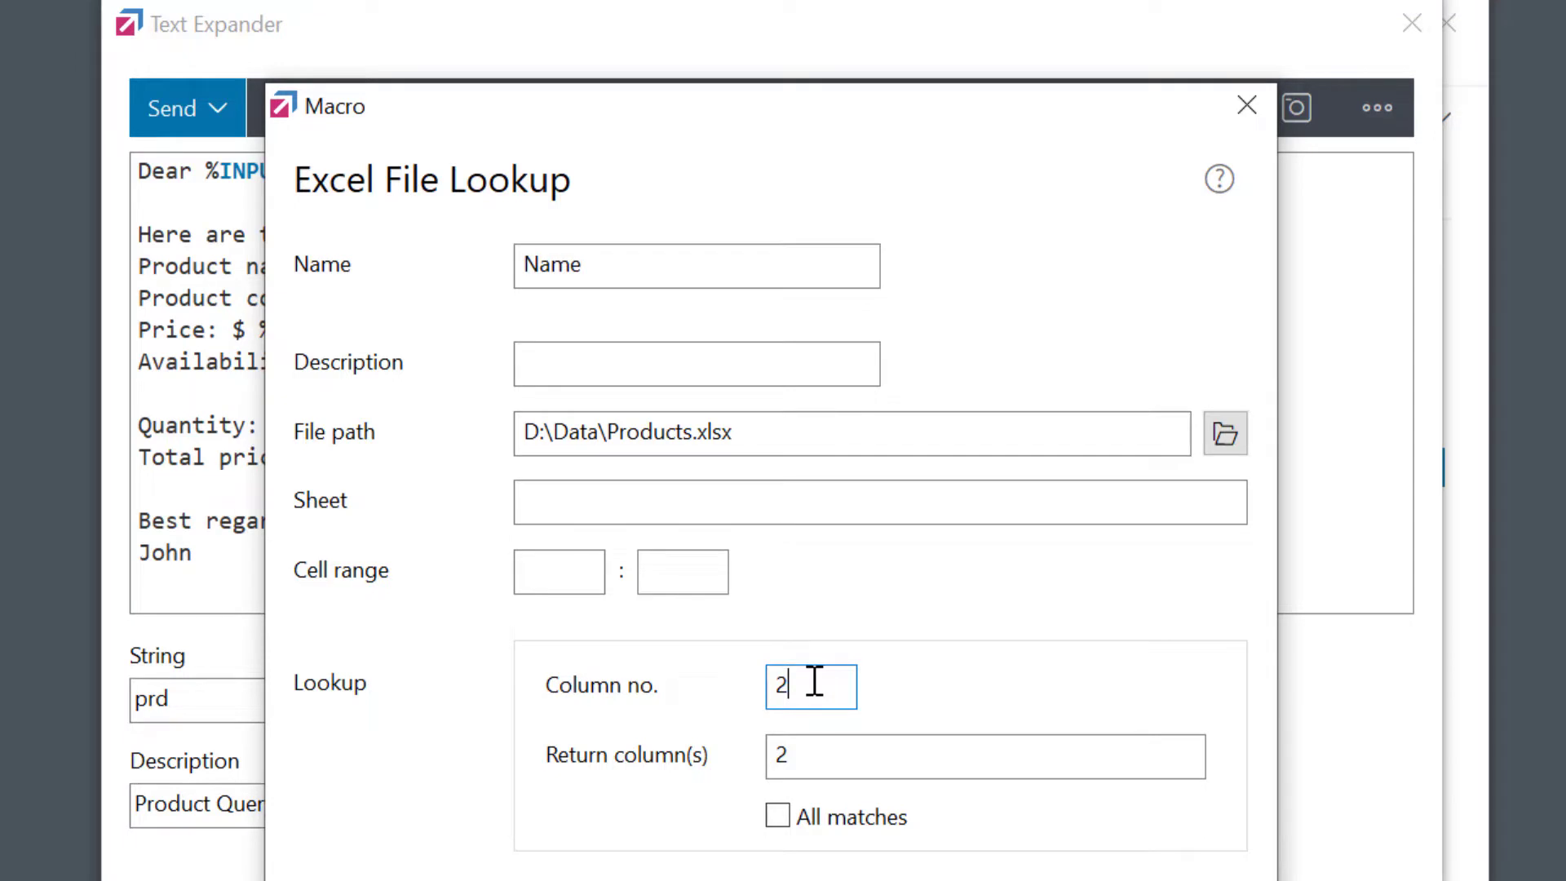
{"action": "type", "text": ",4"}
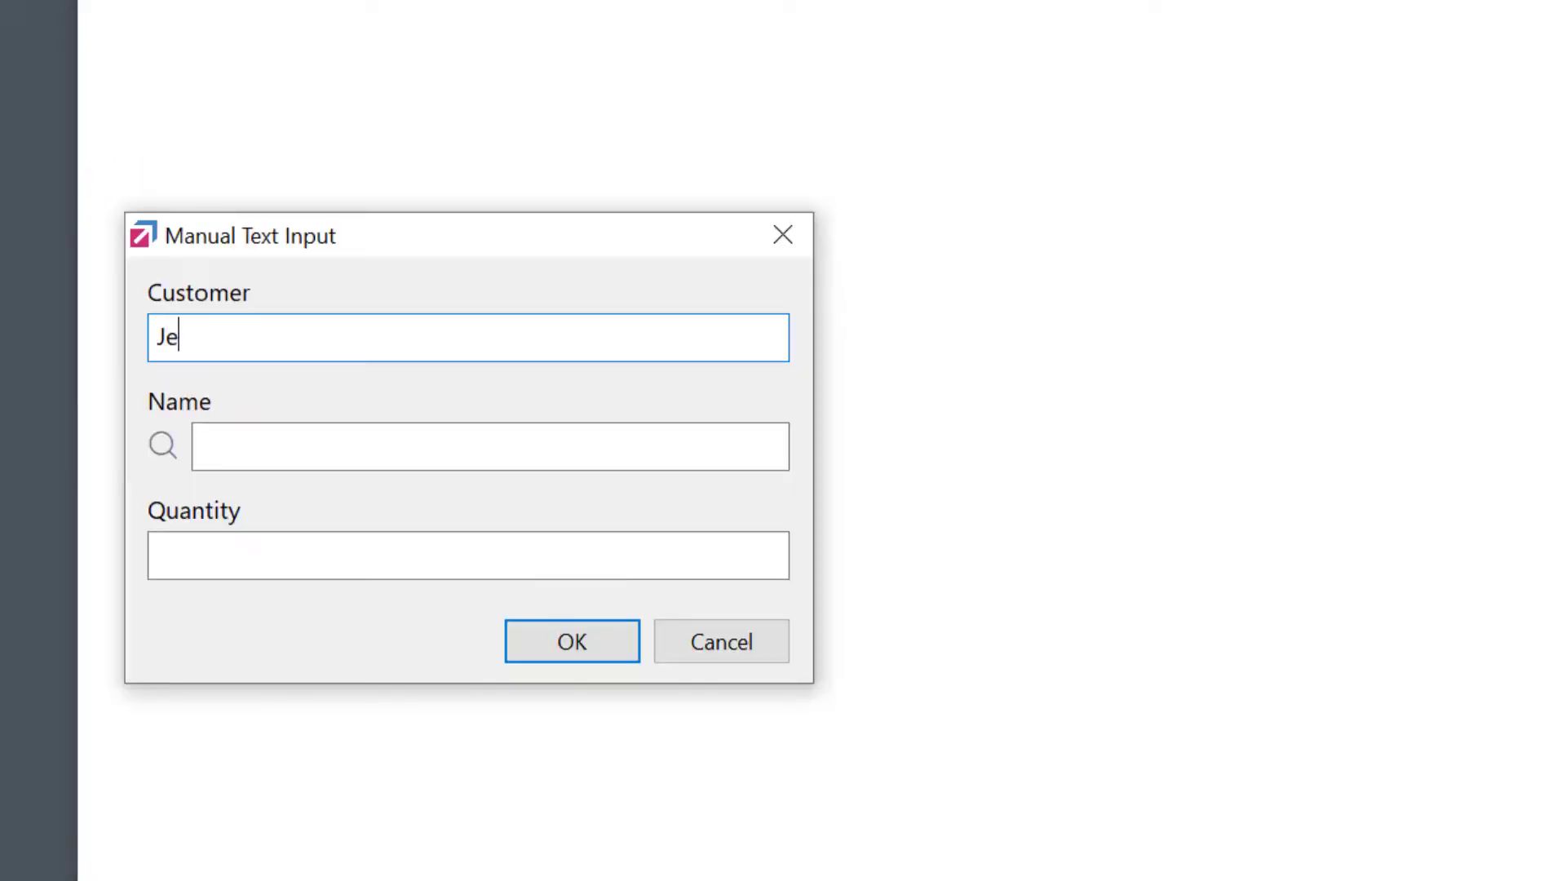
{"action": "left_click", "coordinate": [489, 446]}
{"action": "type", "text": "eco"}
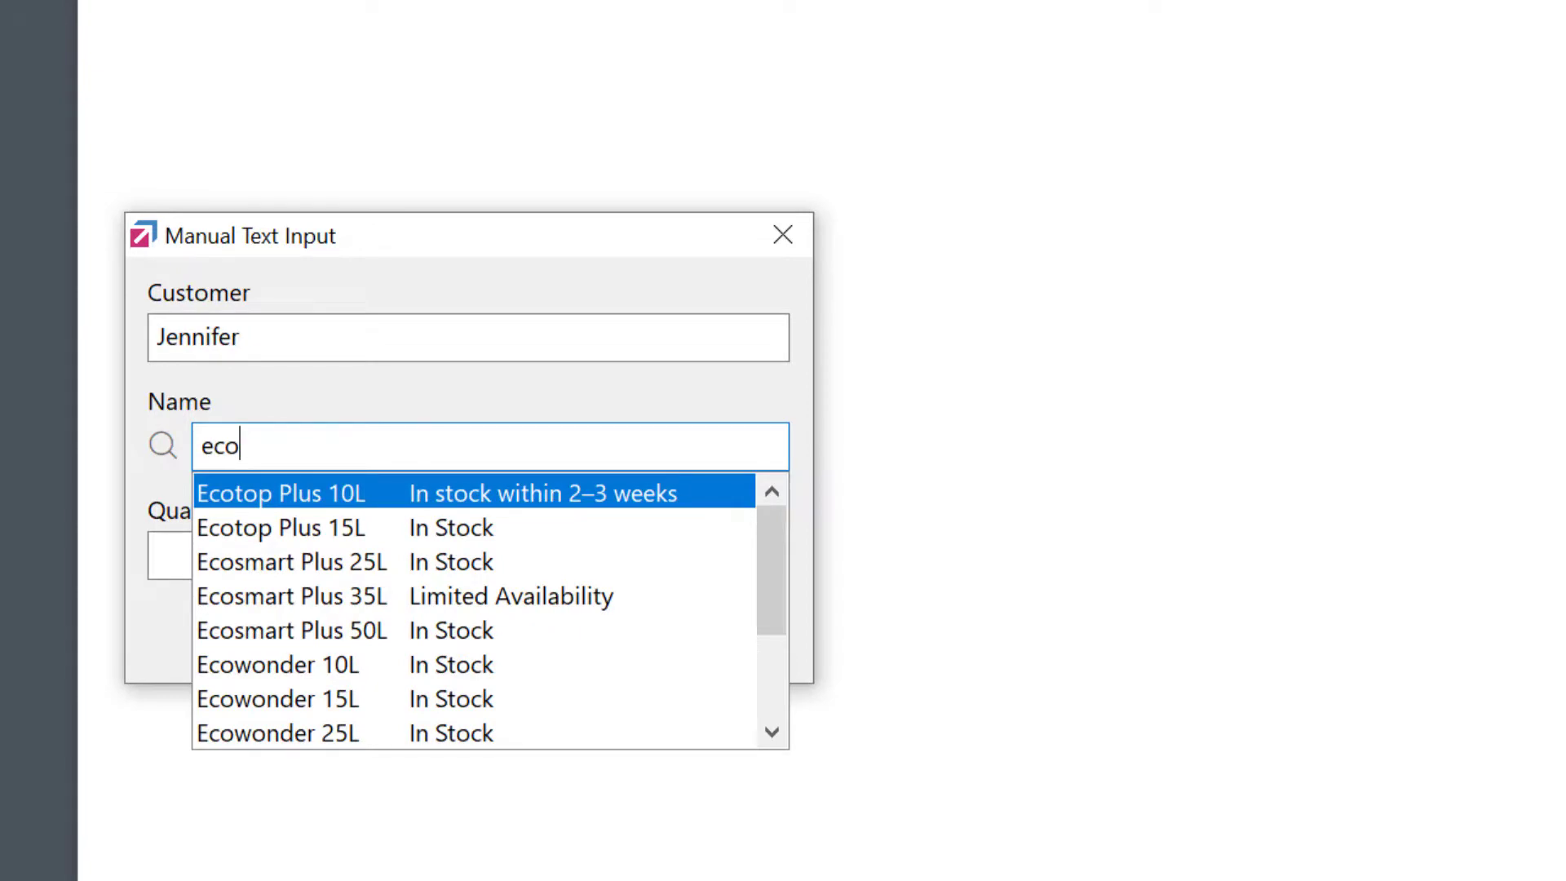
- Choose Ecotop Plus 15L, set quantity 20 and submit to produce the letter
{"action": "key", "text": "Down"}
{"action": "key", "text": "Return"}
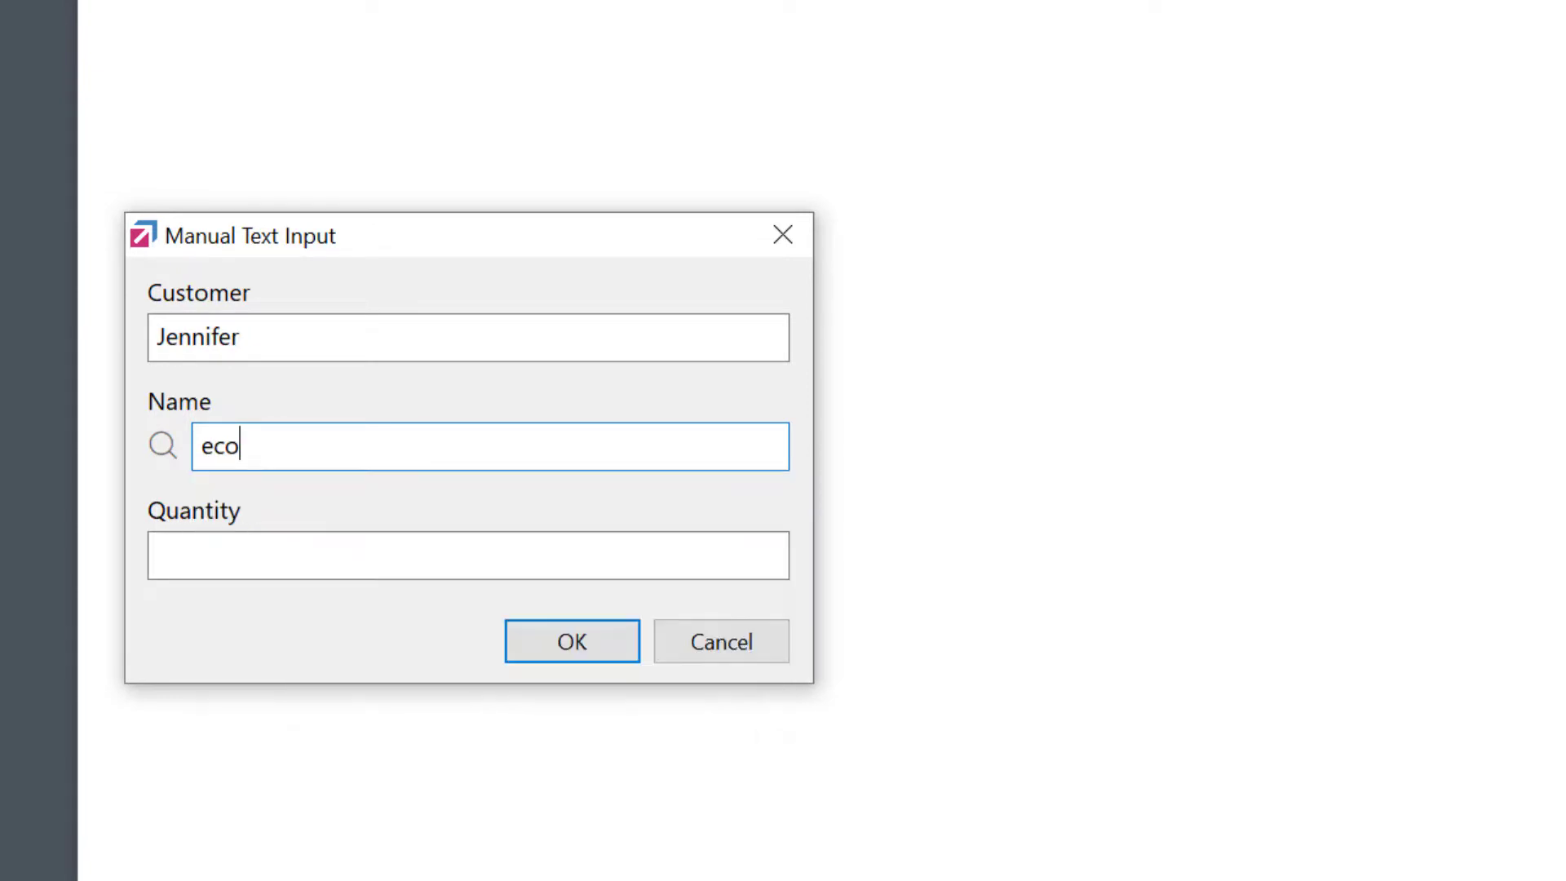
{"action": "left_click", "coordinate": [468, 555]}
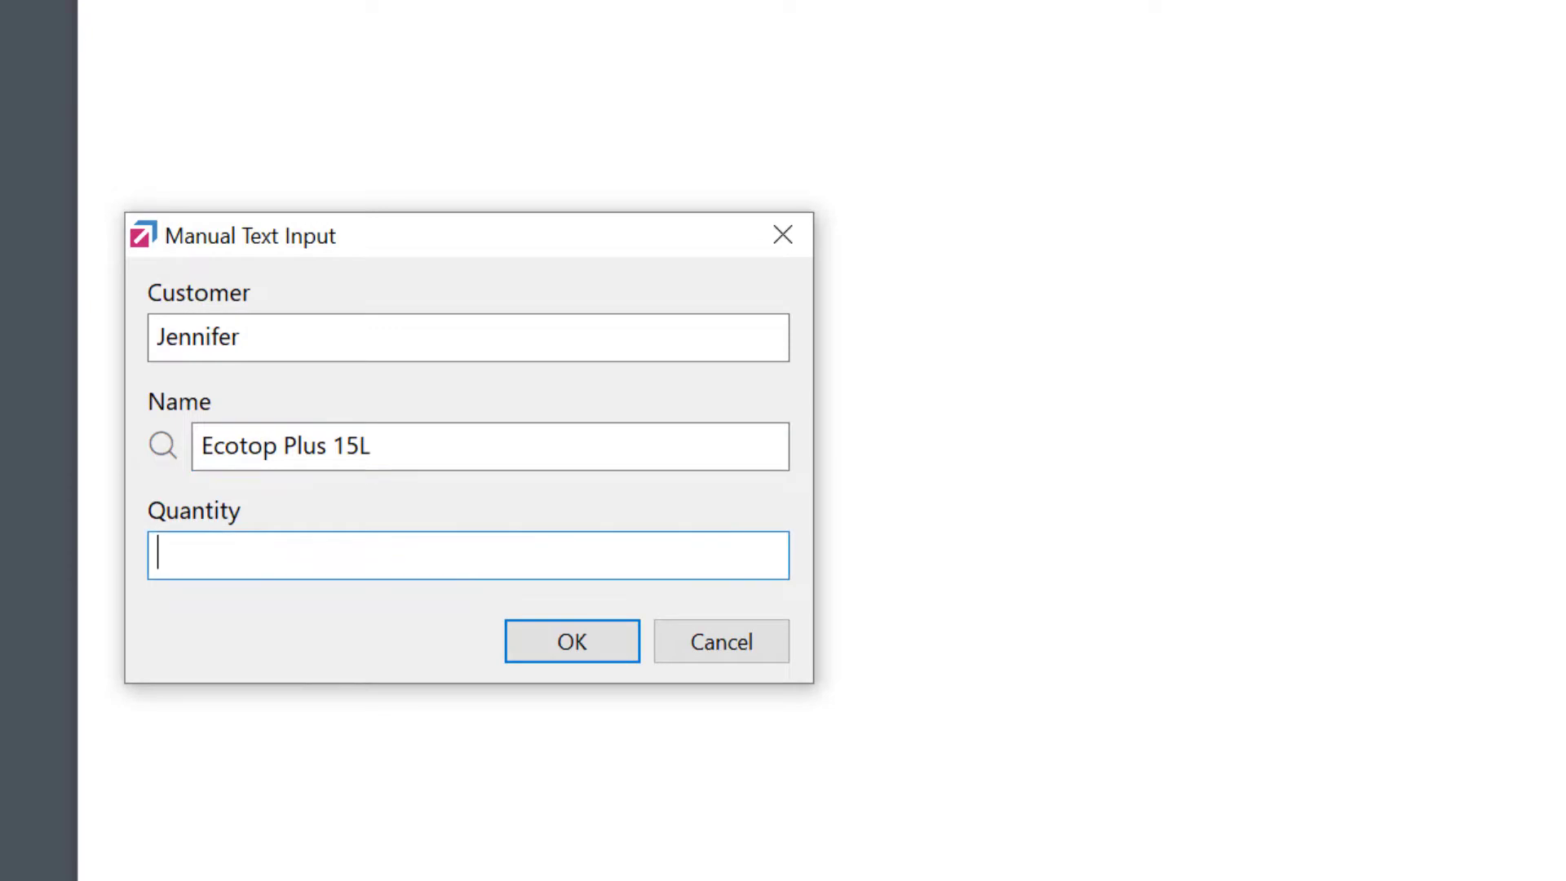
{"action": "type", "text": "20"}
{"action": "key", "text": "Return"}
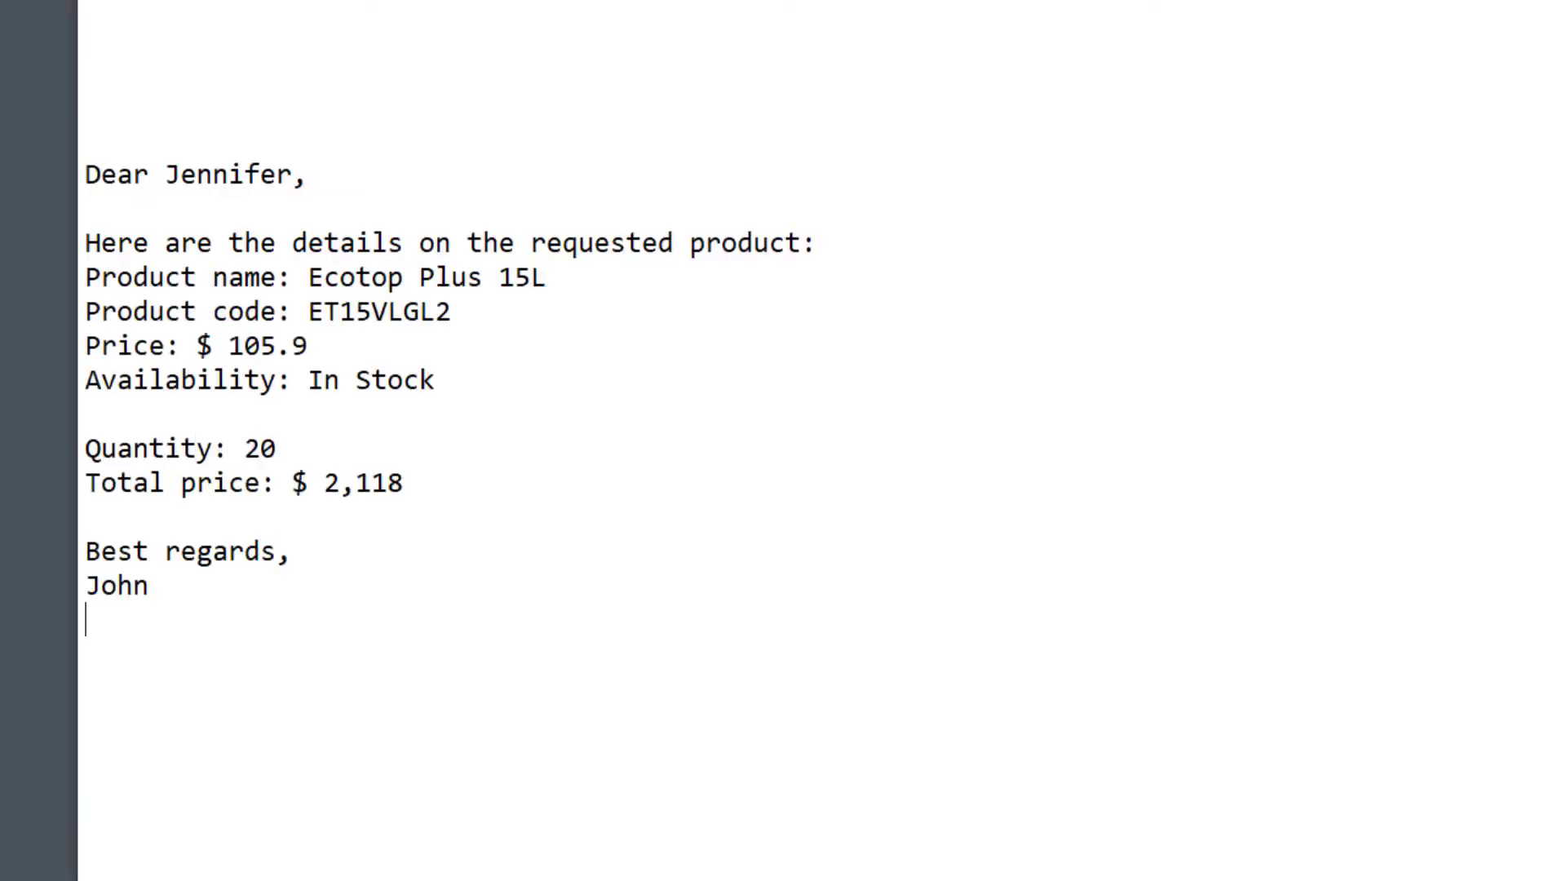